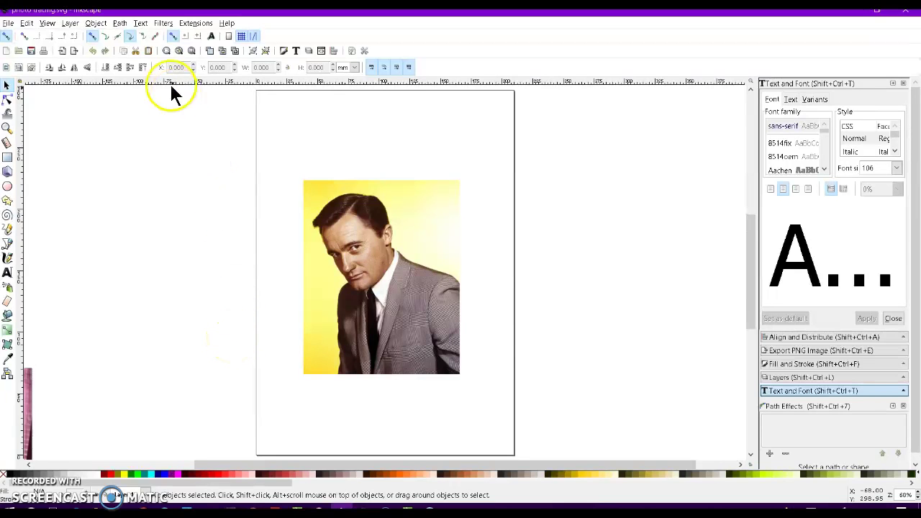
- Bring up the Path menu with Trace Bitmap highlighted, after briefly checking the Object menu
left_click(120, 24)
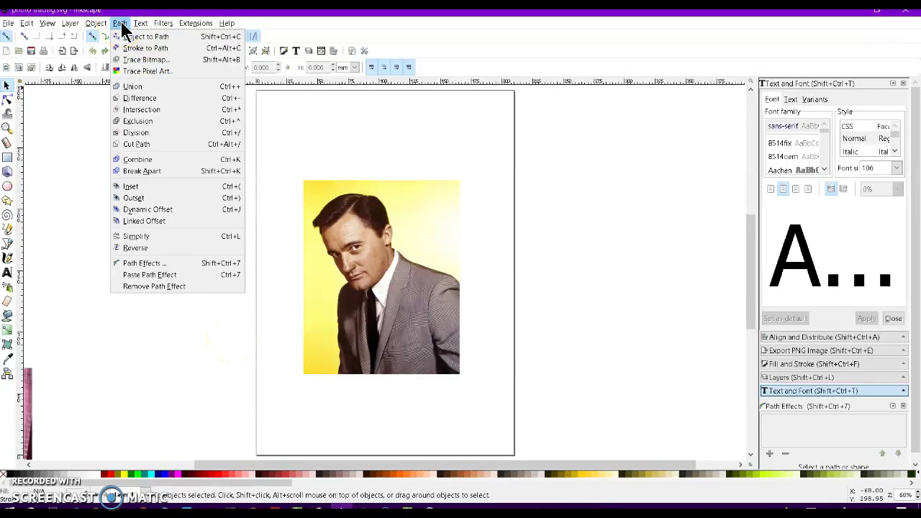
left_click(101, 24)
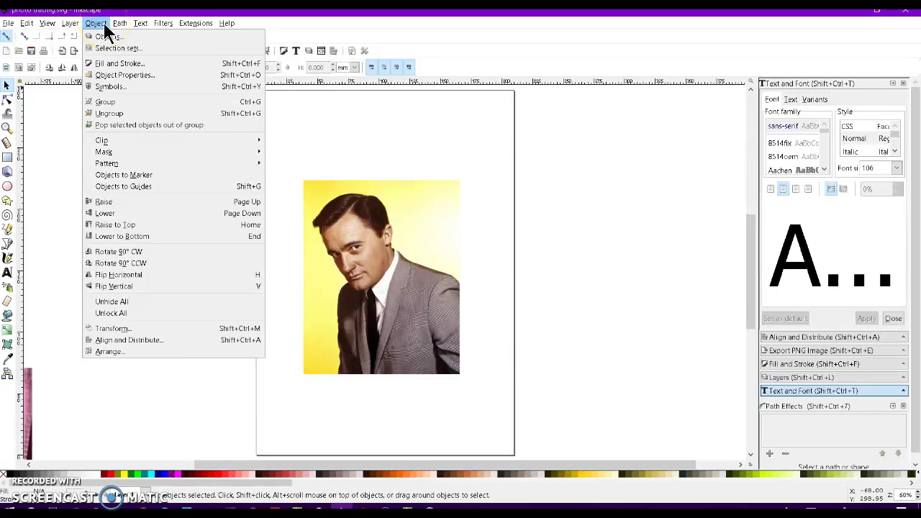
left_click(119, 25)
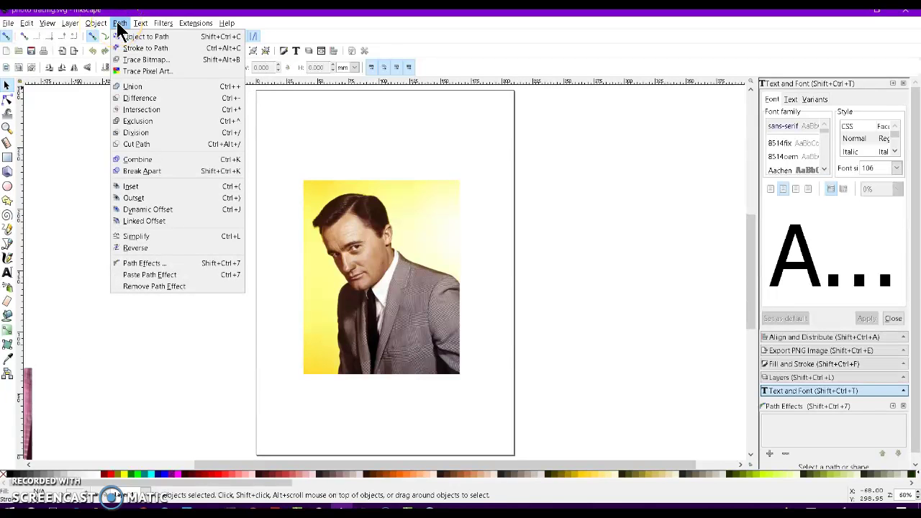
left_click(143, 62)
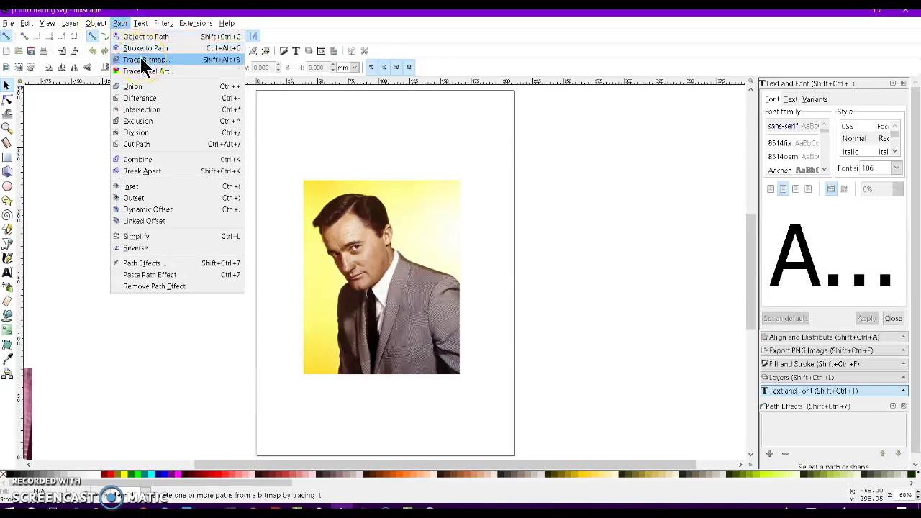
- Trace the portrait photo as multiple Colors scans, with Live Preview and Remove background on and Smooth off
left_click(143, 62)
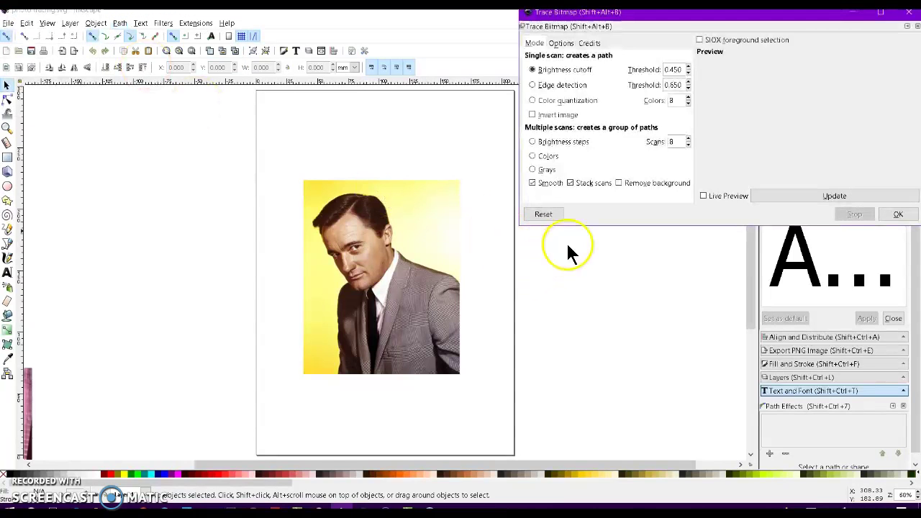
left_click(448, 258)
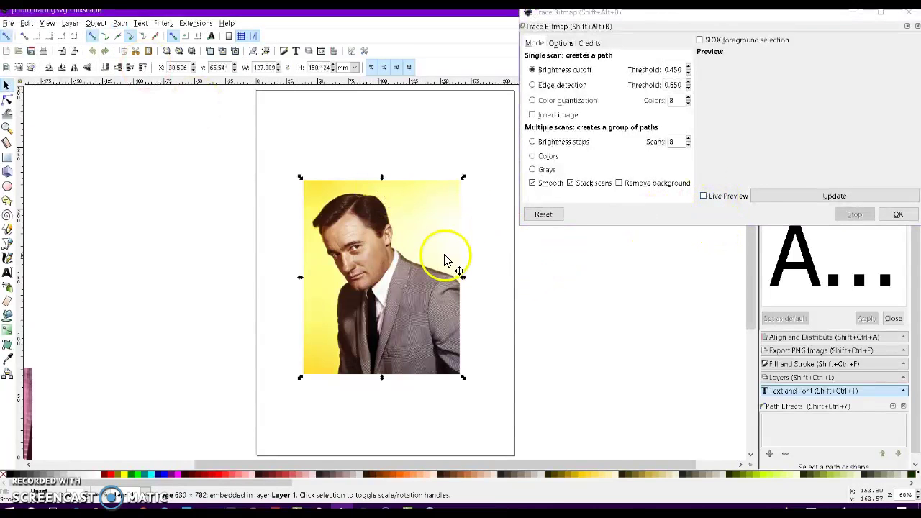
left_click(706, 197)
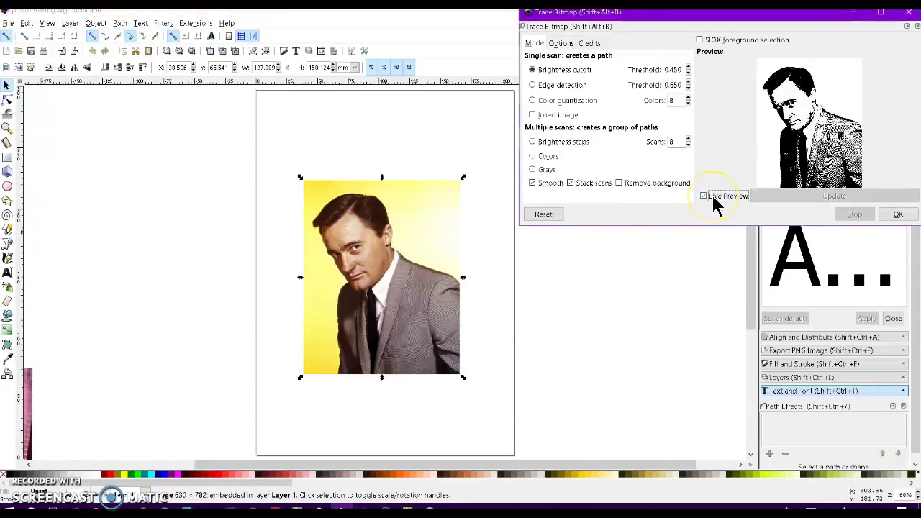
left_click(619, 184)
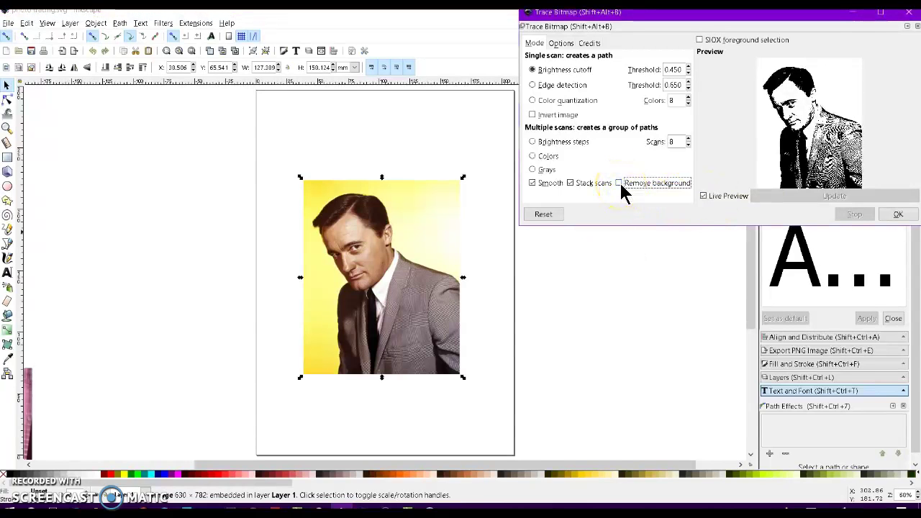
left_click(596, 181)
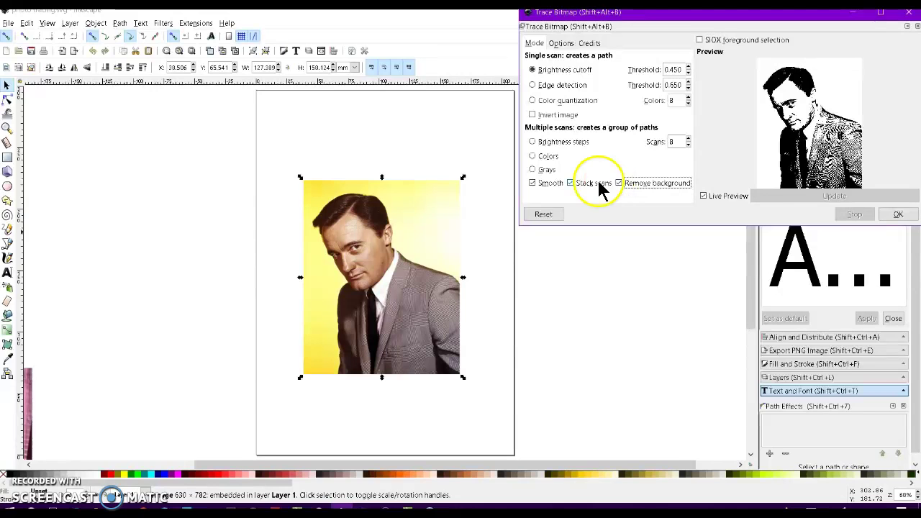
left_click(553, 186)
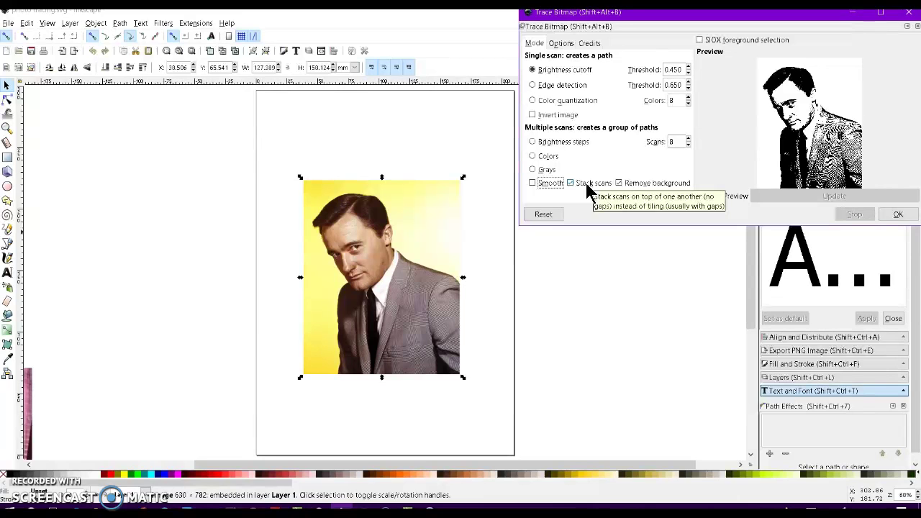
left_click(620, 186)
left_click(545, 156)
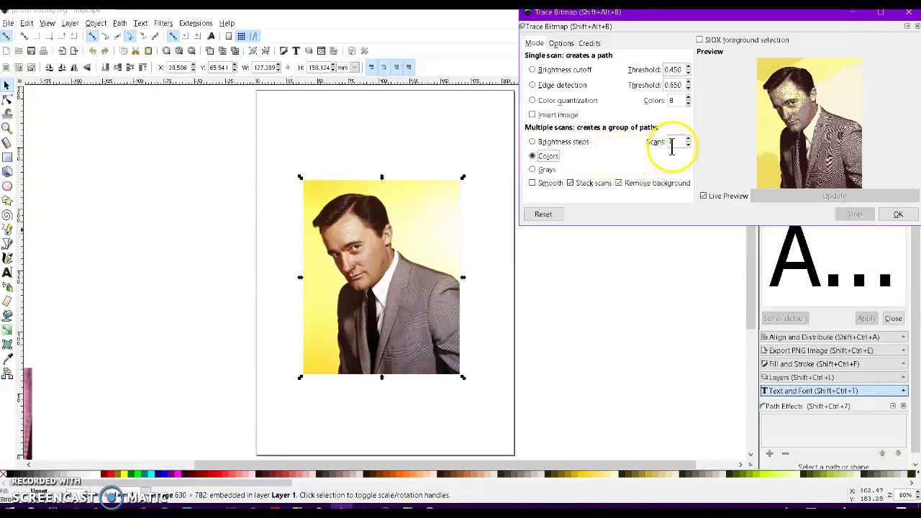
left_click(896, 215)
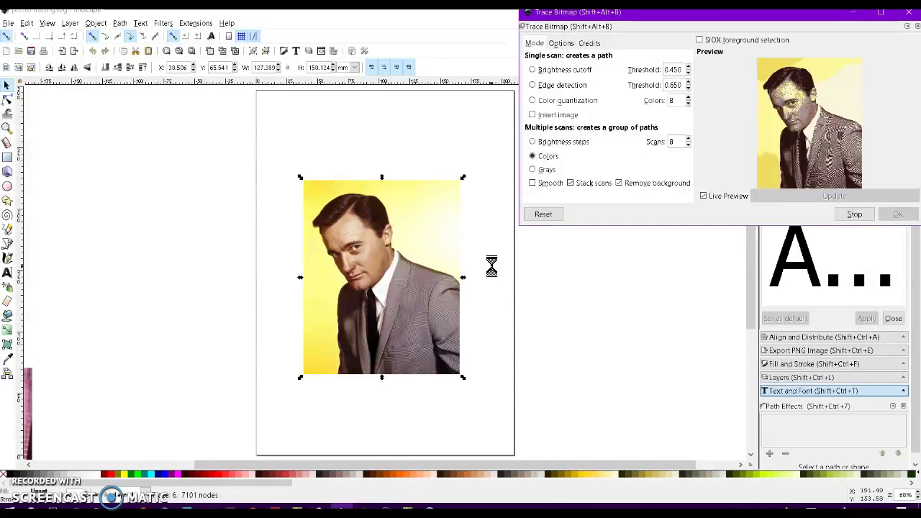
- Drag the colour trace off the photo, move the original photo to the top-left, and close Trace Bitmap
left_click(487, 286)
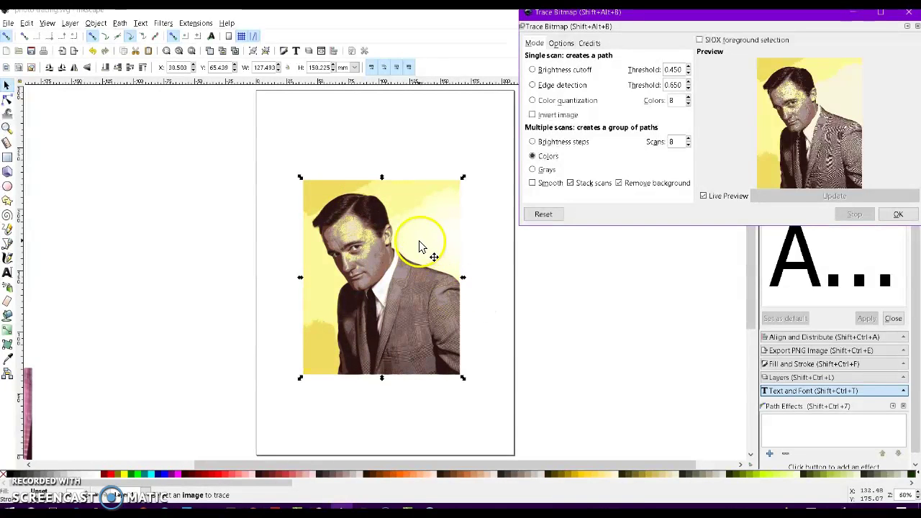
left_click_drag(389, 239, 571, 302)
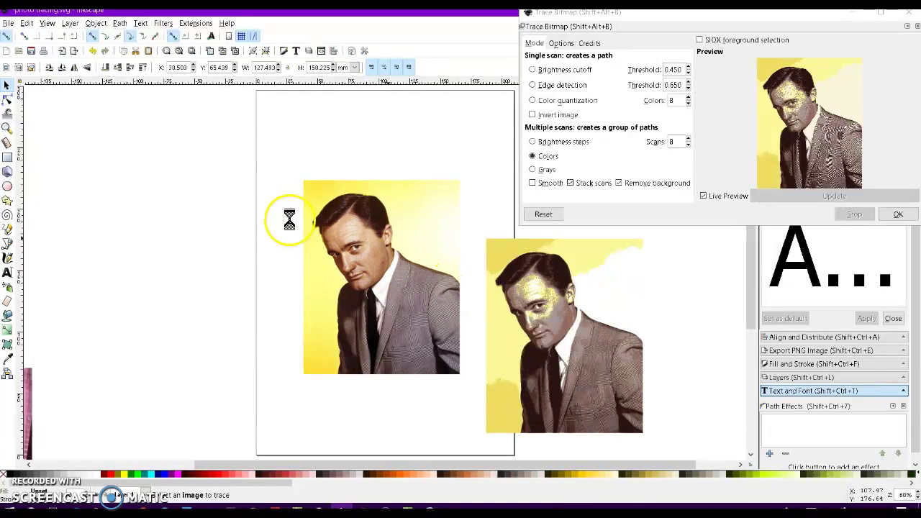
left_click_drag(123, 149, 115, 144)
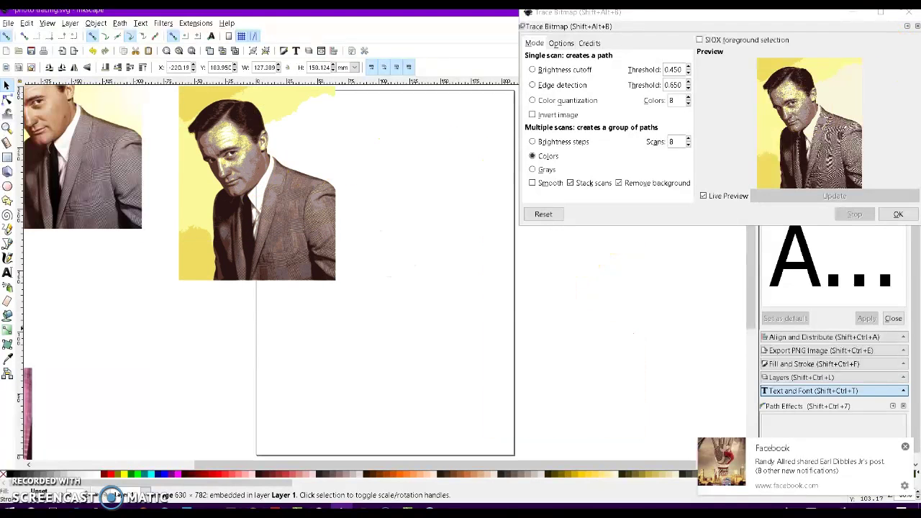
left_click(908, 21)
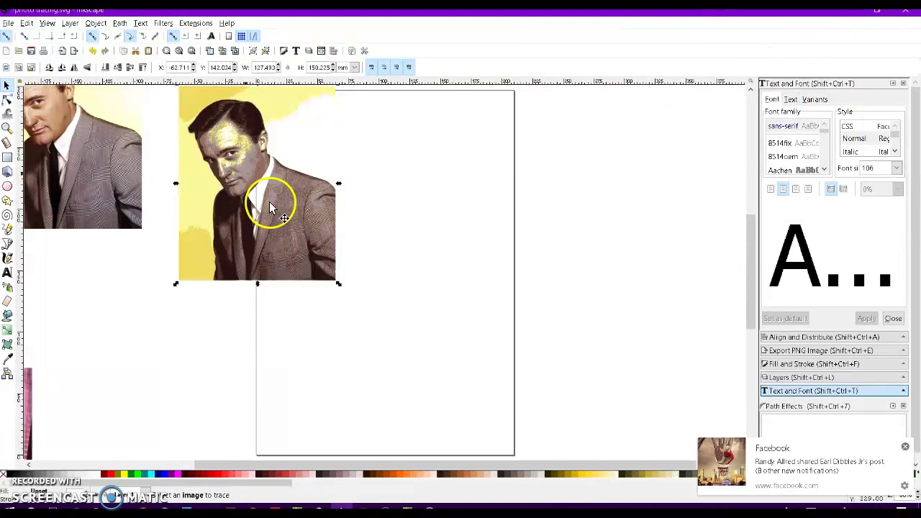
- Ungroup the colour trace into separate scan layers and paste one beside the others
right_click(246, 154)
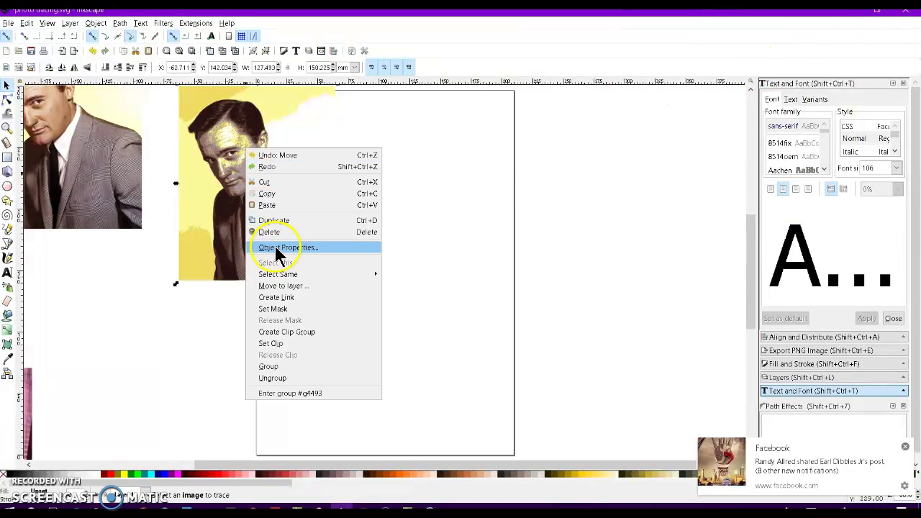
left_click(271, 378)
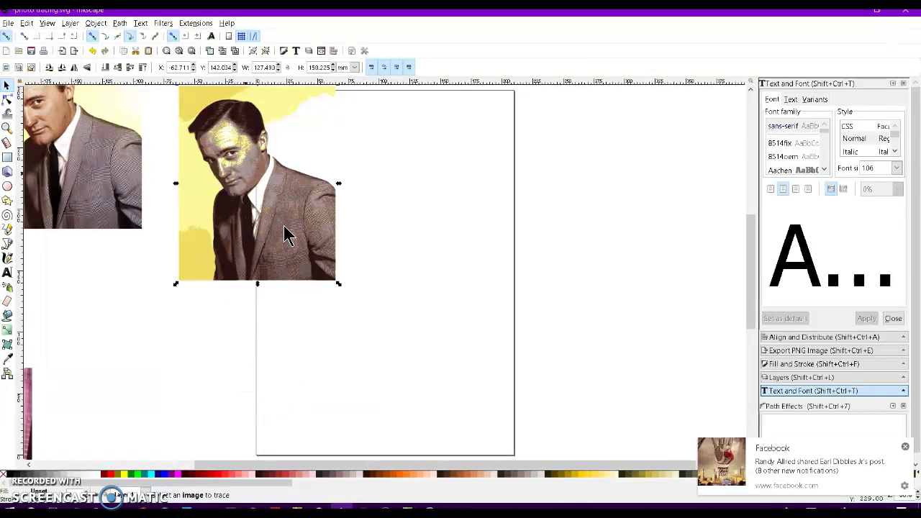
left_click(353, 241)
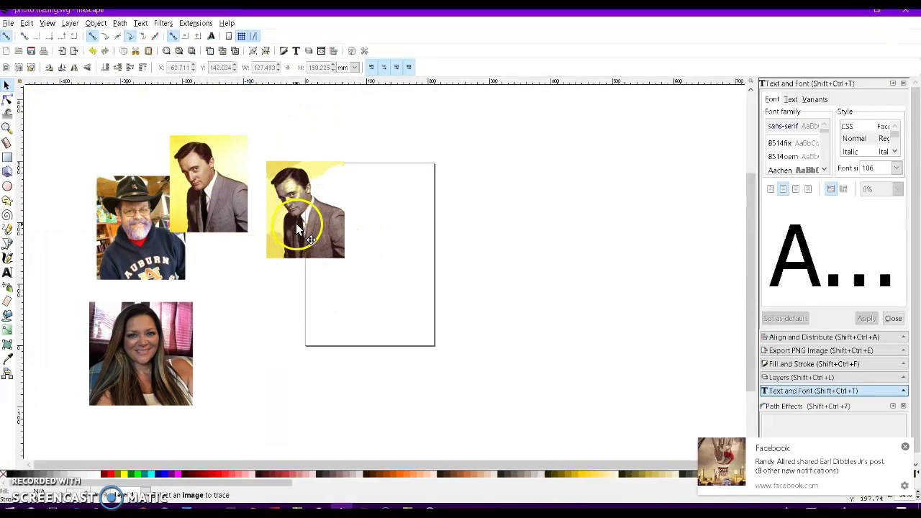
key("ctrl+v")
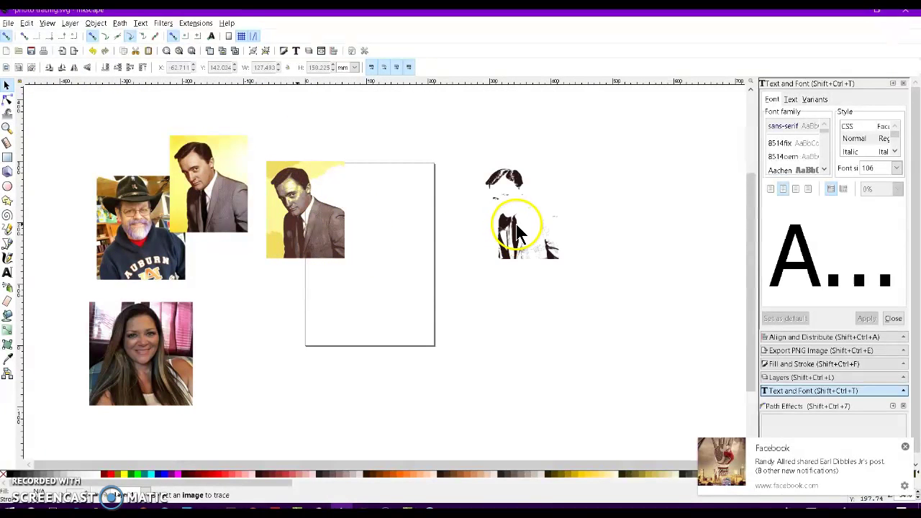
left_click(414, 238)
- Arrange the remaining scan layers in two rows, pale-yellow scans at the right, then select them all
key("ctrl+v")
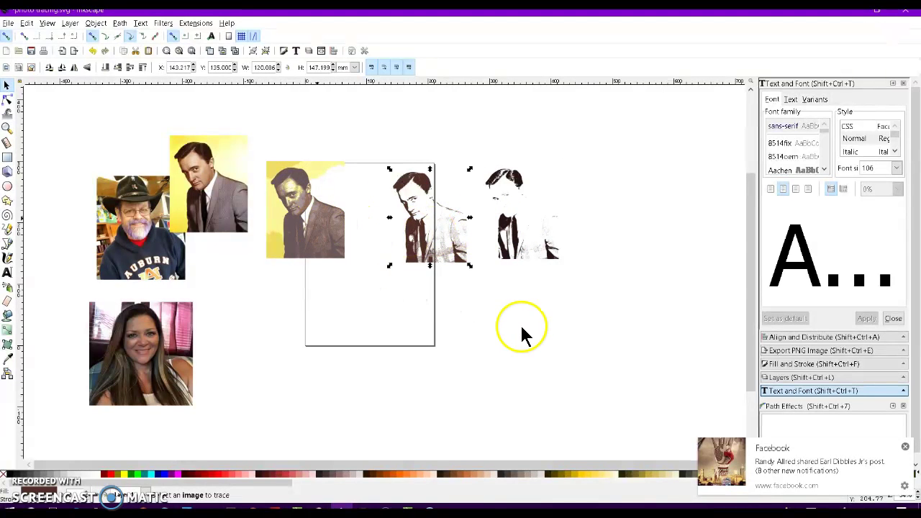
key("ctrl+v")
mouse_move(542, 318)
left_mouse_down()
mouse_move(278, 227)
mouse_move(439, 316)
mouse_move(350, 267)
mouse_move(323, 228)
left_mouse_up()
left_click_drag(376, 327, 391, 355)
mouse_move(322, 237)
left_mouse_down()
mouse_move(551, 222)
mouse_move(624, 231)
left_mouse_up()
left_click(314, 234)
mouse_move(482, 290)
left_mouse_down()
mouse_move(601, 314)
mouse_move(629, 341)
left_mouse_up()
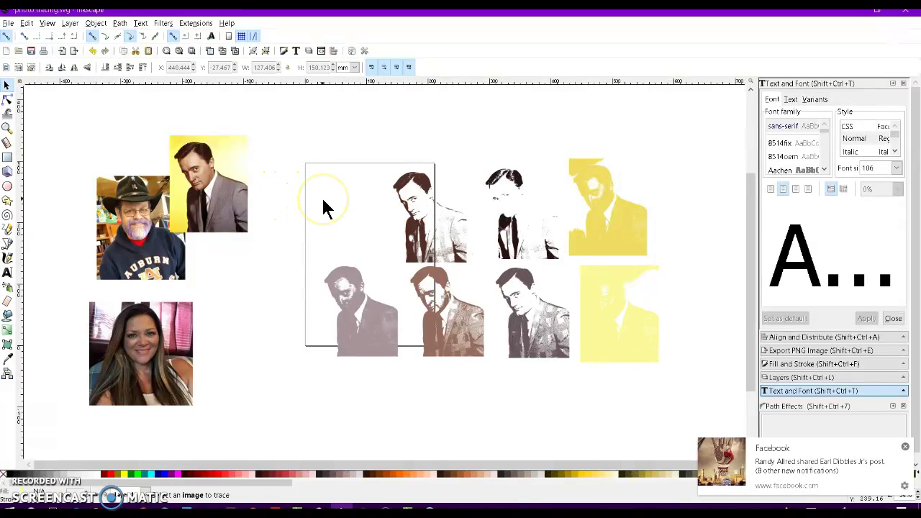
mouse_move(291, 136)
left_mouse_down()
mouse_move(534, 282)
mouse_move(684, 394)
left_mouse_up()
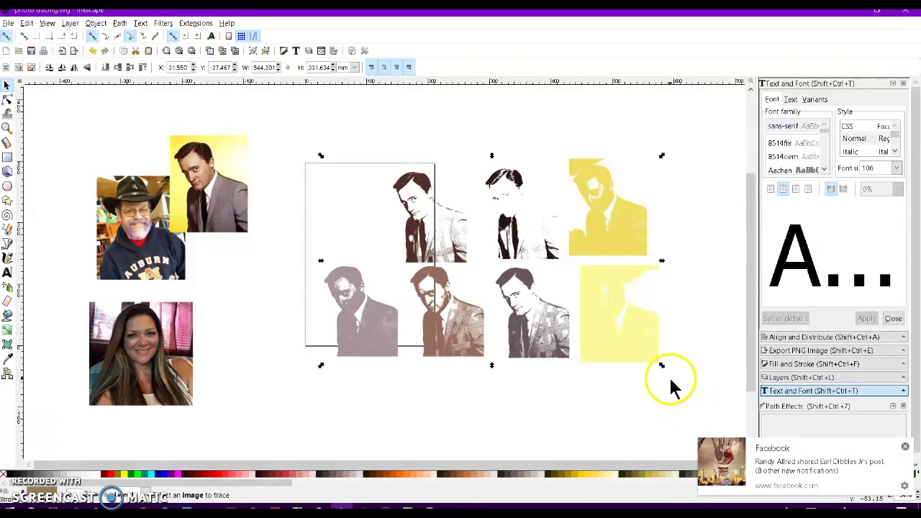
- Fill all the scans black, then delete the top-right, faint top-row, bottom-right and bottom-left versions
left_click(10, 482)
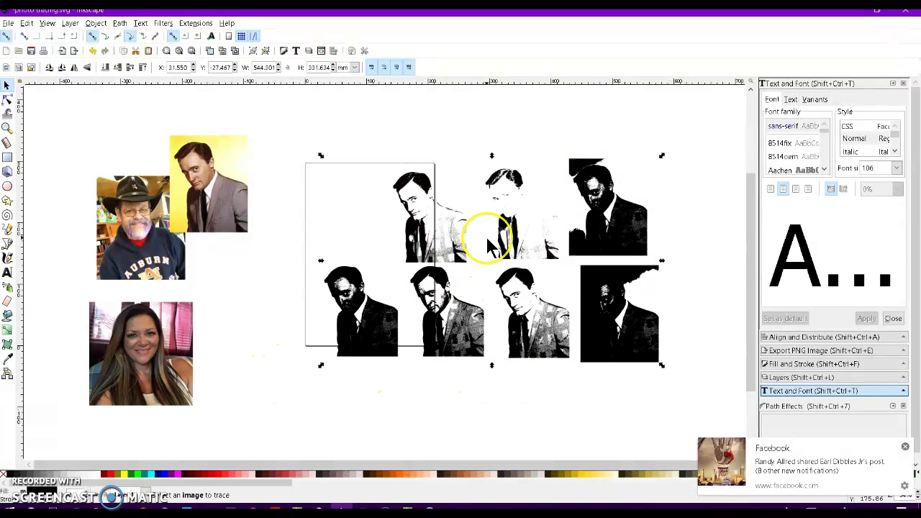
scroll(487, 237, "up", 1)
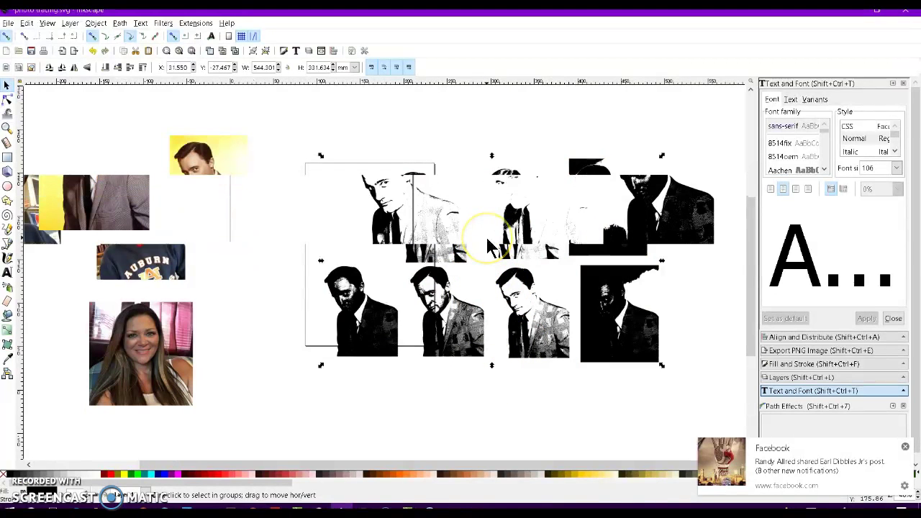
left_click(643, 205)
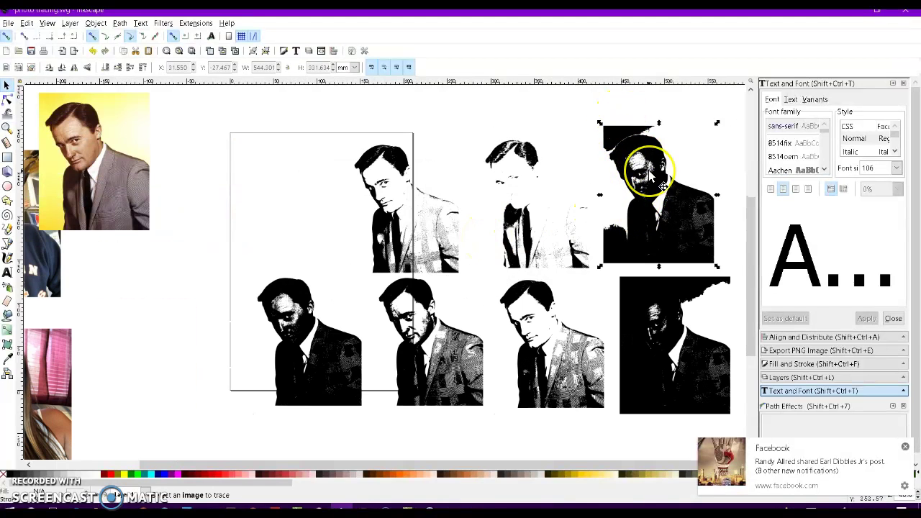
key("Delete")
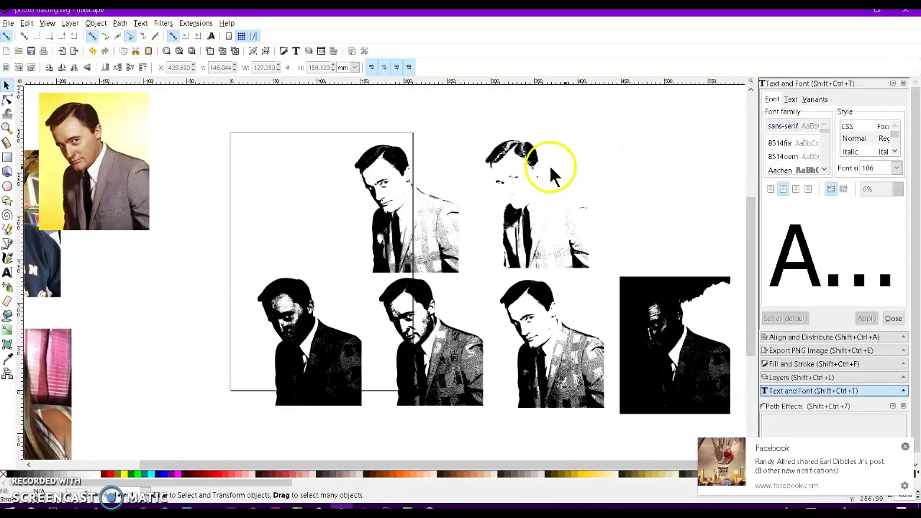
left_click(530, 165)
key("Delete")
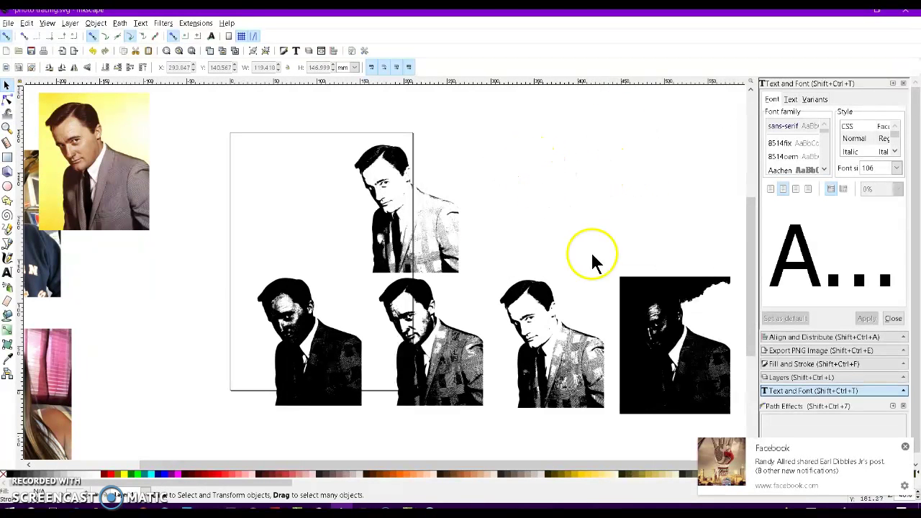
left_click(645, 289)
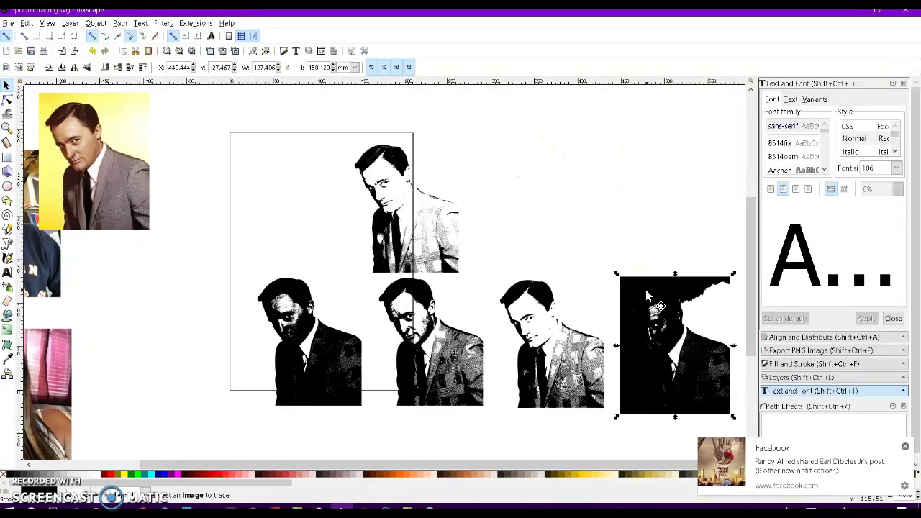
key("Delete")
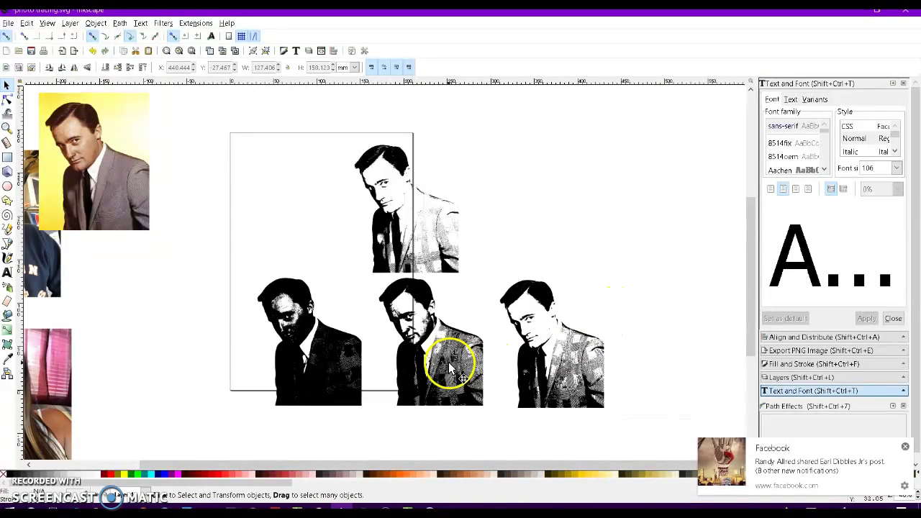
left_click(334, 367)
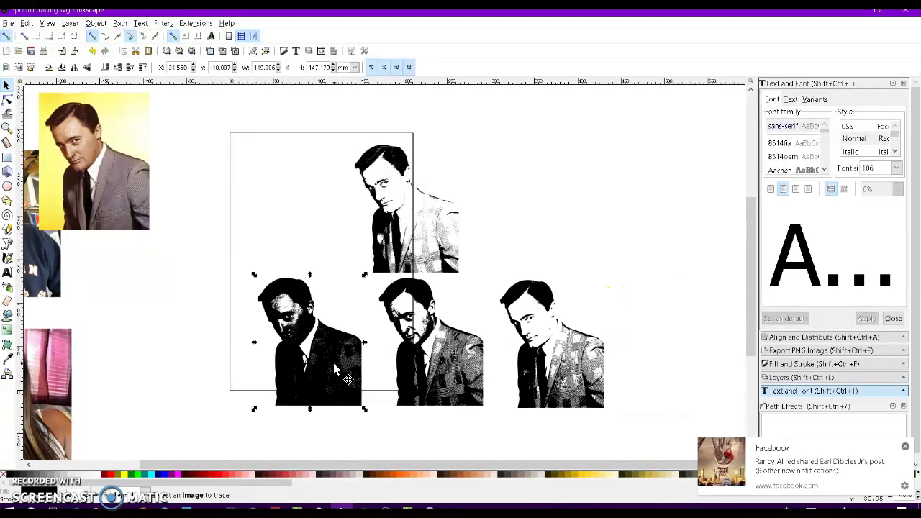
key("Delete")
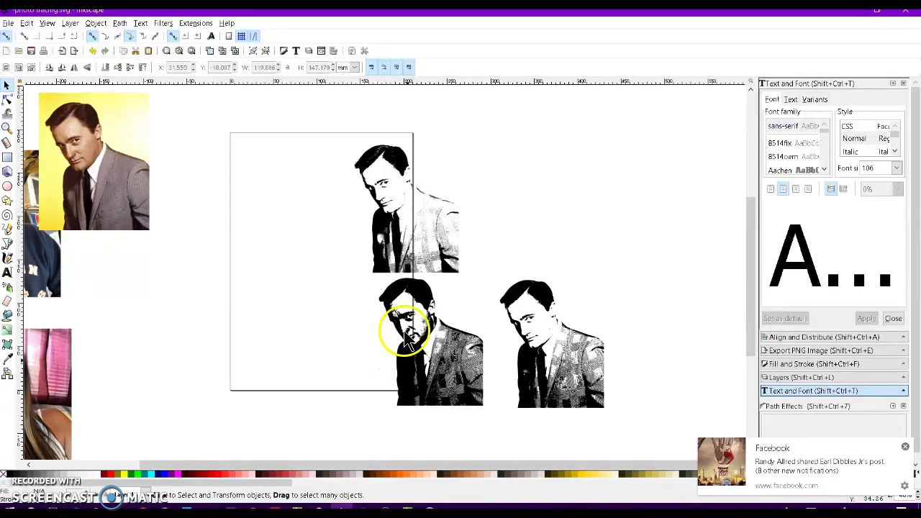
- Rearrange the remaining portraits, delete the upper-right one, and select the two kept traces
mouse_move(428, 306)
left_mouse_down()
mouse_move(503, 240)
mouse_move(557, 157)
left_mouse_up()
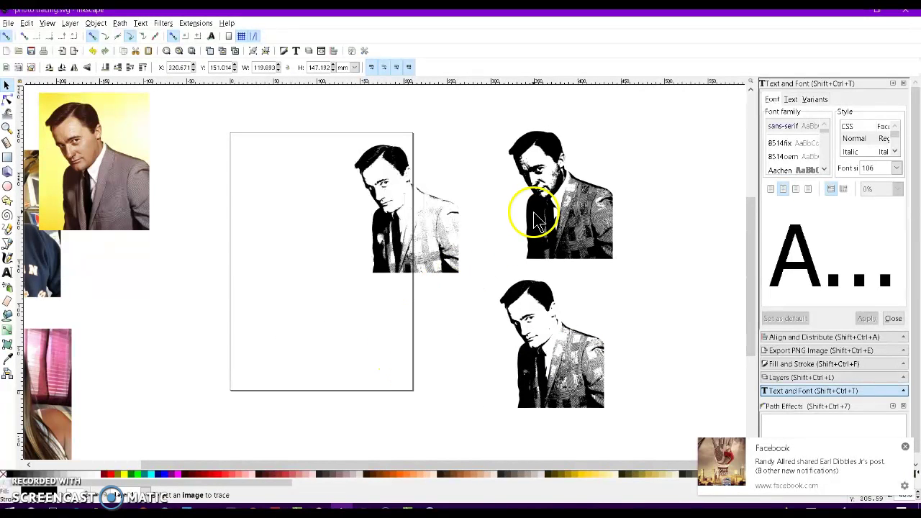
left_click(525, 212)
left_click(477, 327)
left_click_drag(437, 241, 487, 378)
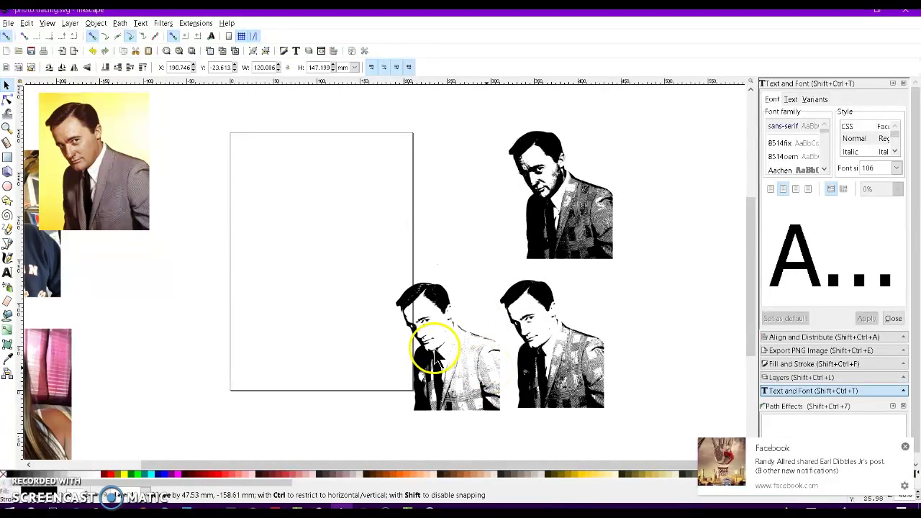
left_click(584, 230)
key("Delete")
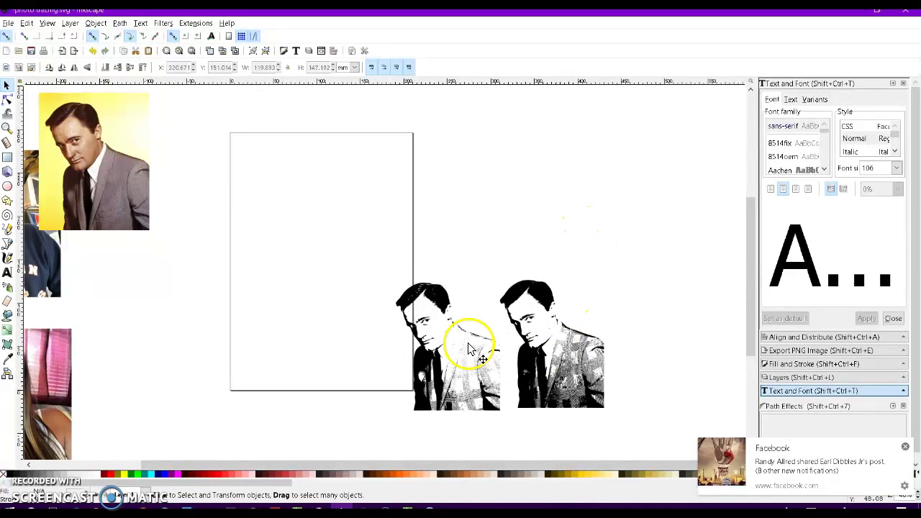
left_click_drag(381, 266, 644, 433)
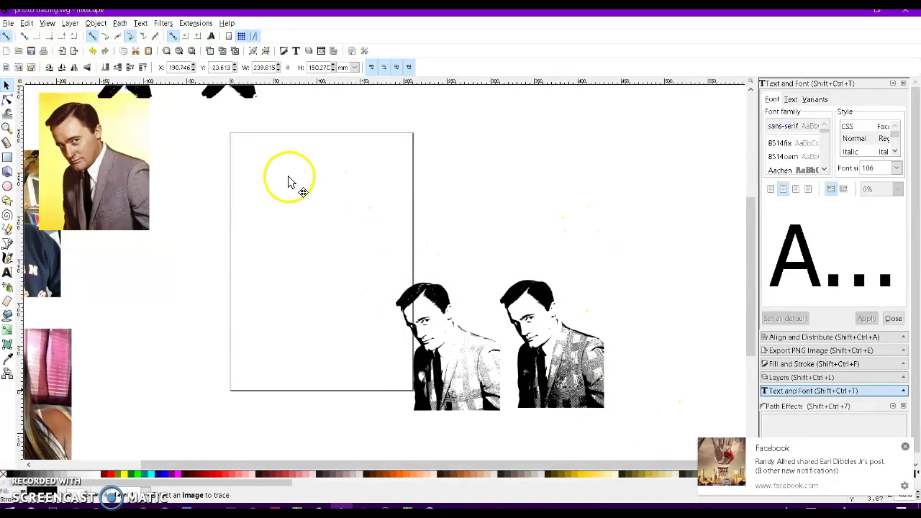
- Park the two kept suit traces at the canvas's top-left and drag the Auburn-shirt photo onto the page
mouse_move(287, 176)
left_mouse_down()
mouse_move(331, 199)
mouse_move(304, 235)
left_mouse_up()
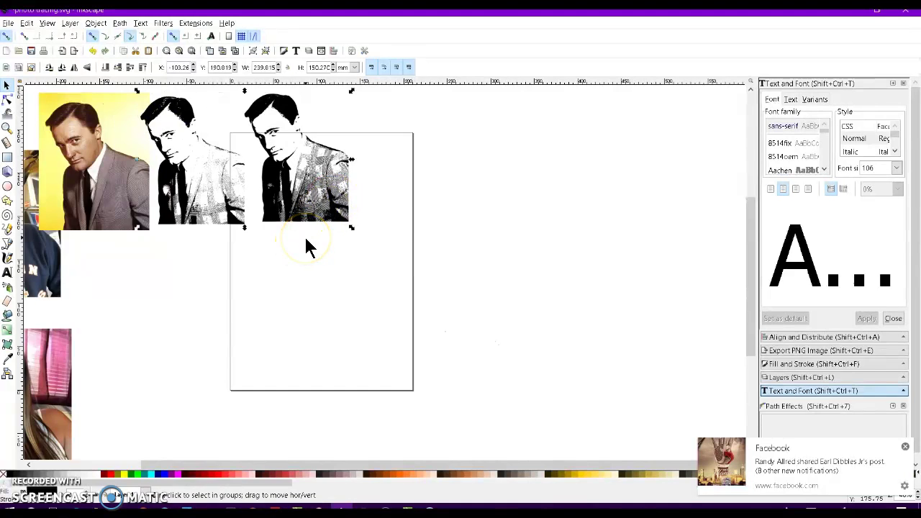
scroll(305, 244, "down", 1)
left_click(316, 227)
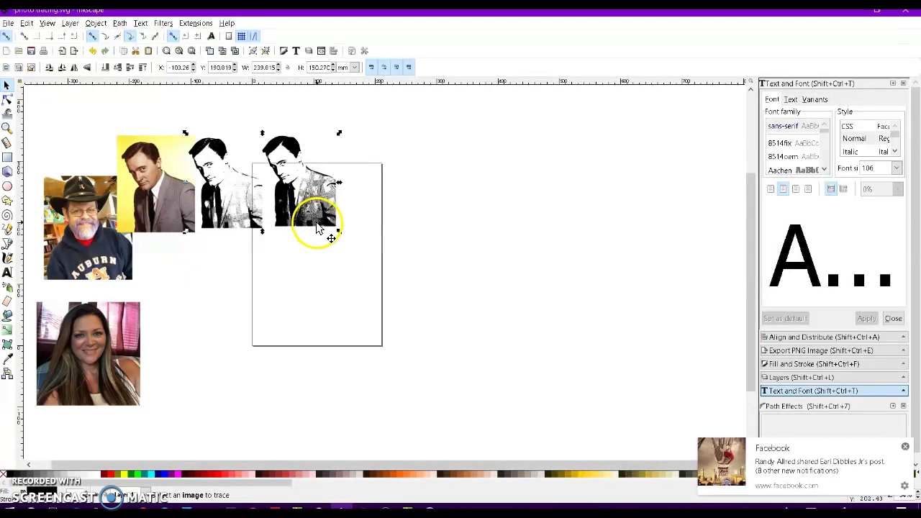
mouse_move(317, 228)
left_mouse_down()
mouse_move(128, 123)
mouse_move(124, 130)
left_mouse_up()
left_click(83, 205)
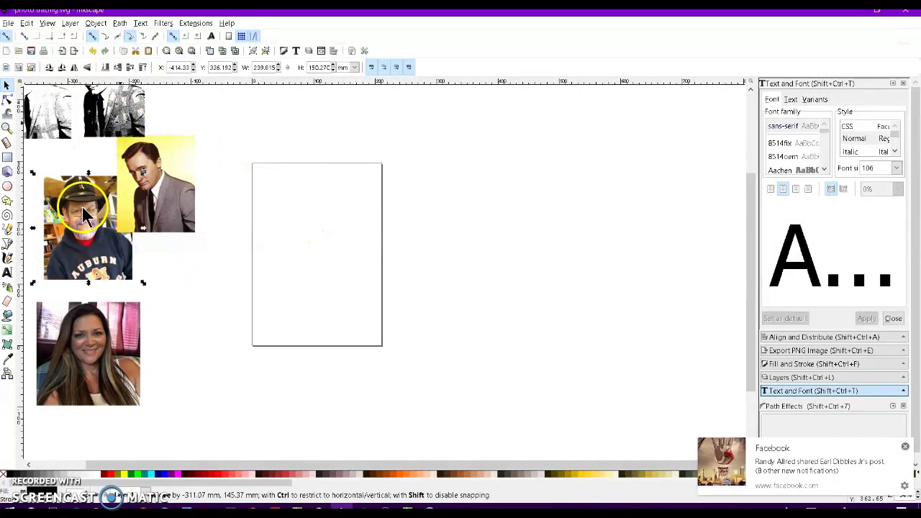
left_click_drag(81, 206, 311, 232)
- Run Trace Bitmap on the Auburn-shirt photo with 8 stacked Colors scans, background removed, and live preview
left_click(119, 23)
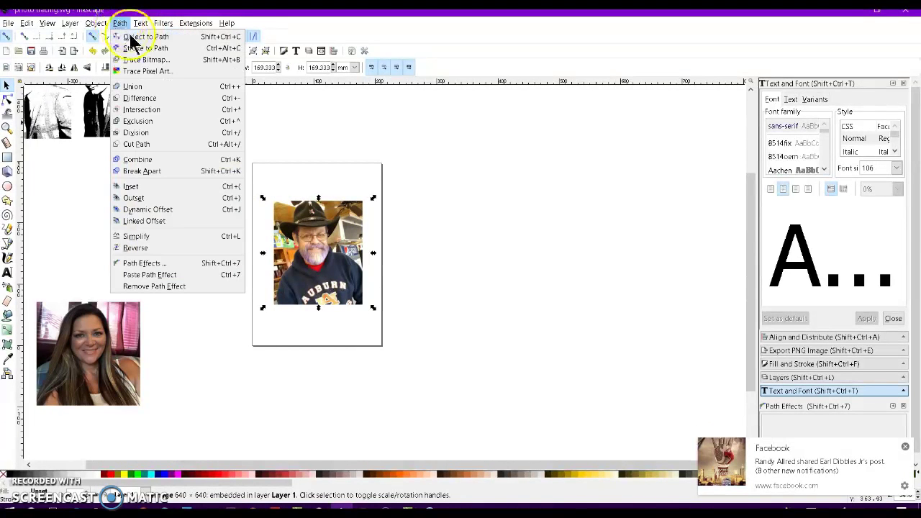
left_click(145, 60)
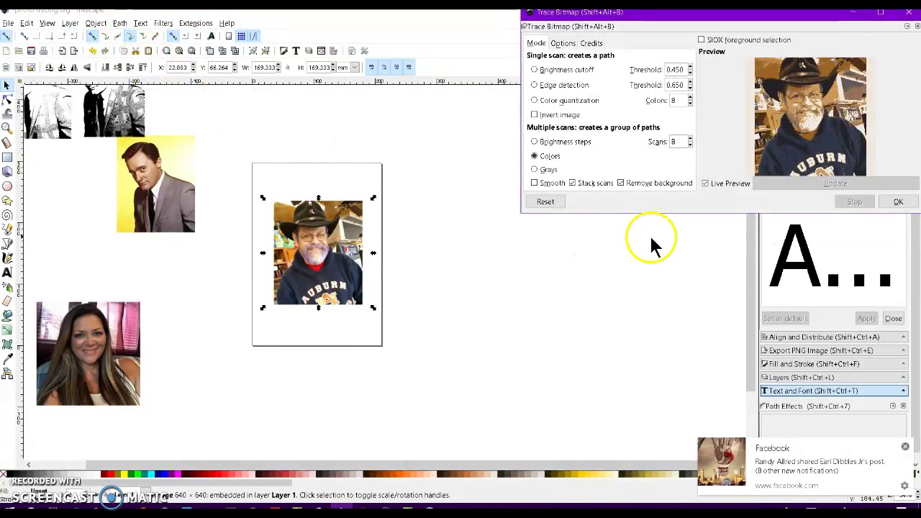
left_click(721, 181)
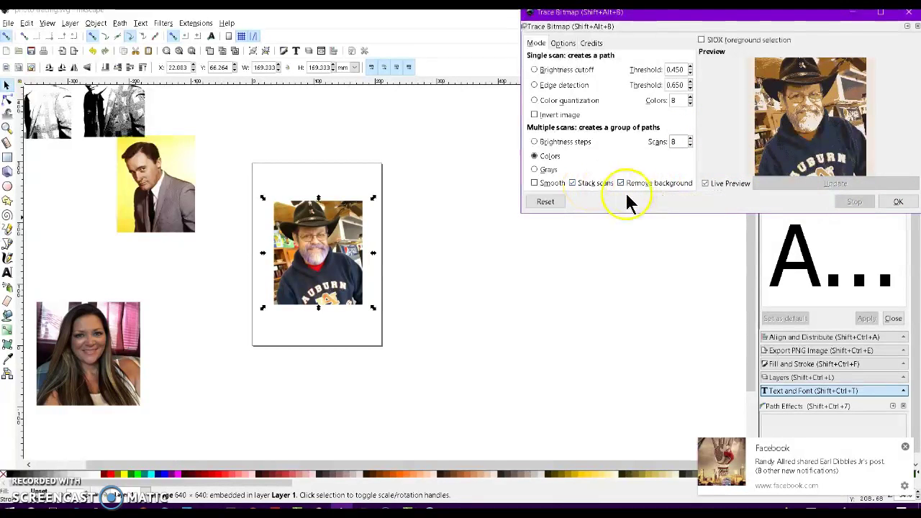
left_click(899, 202)
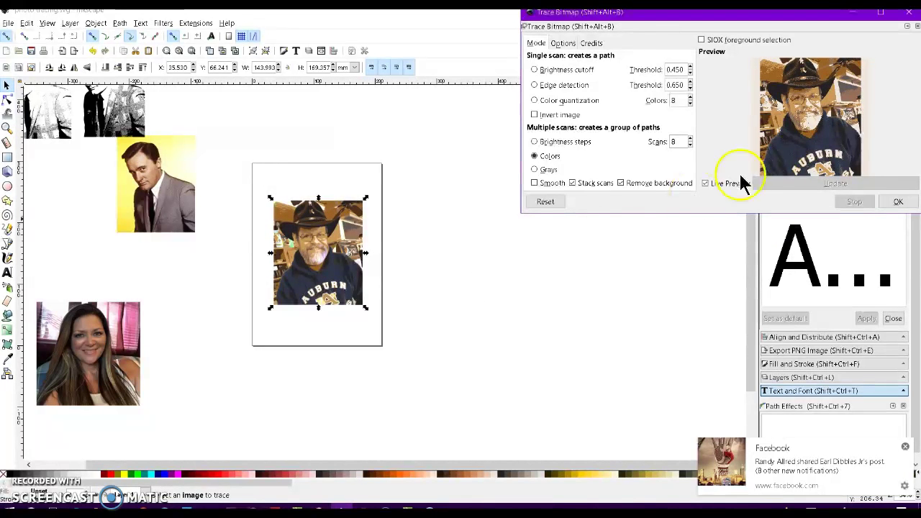
- Close Trace Bitmap, move the cowboy-hat trace right of the page, and return the original photo left
left_click(910, 28)
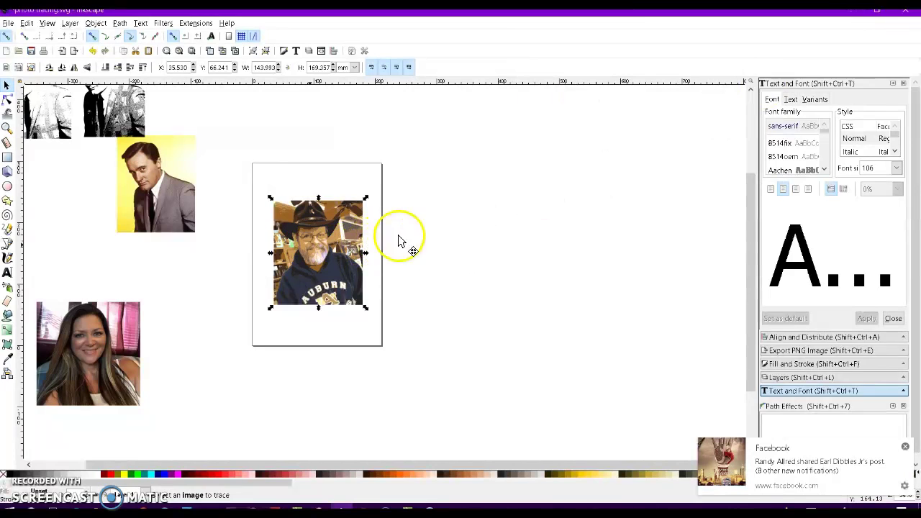
left_click_drag(401, 241, 432, 211)
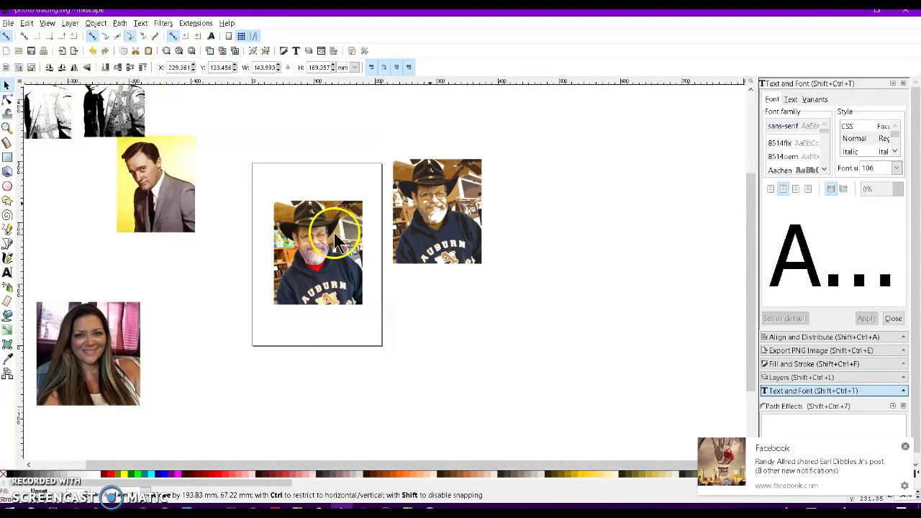
left_click_drag(273, 267, 76, 206)
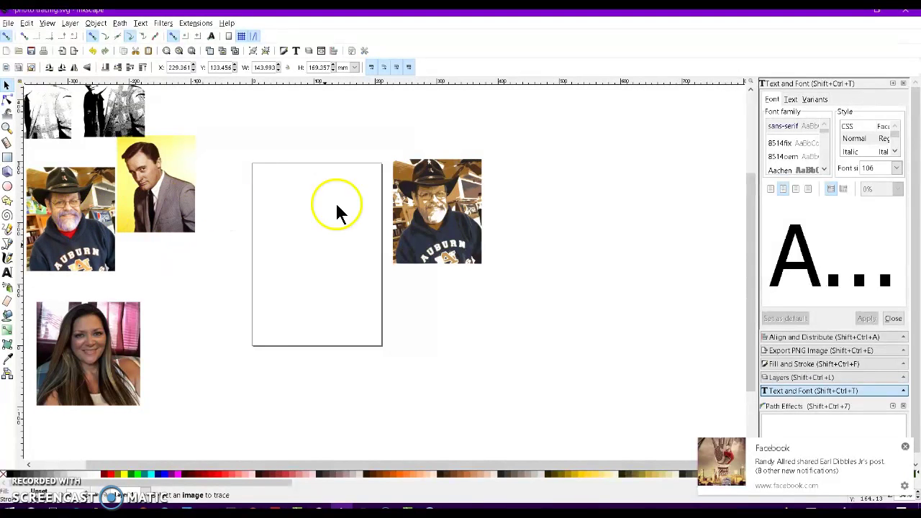
- Ungroup the cowboy-hat trace into separate scan layers and clear the selection
right_click(424, 205)
key("Escape")
right_click(421, 196)
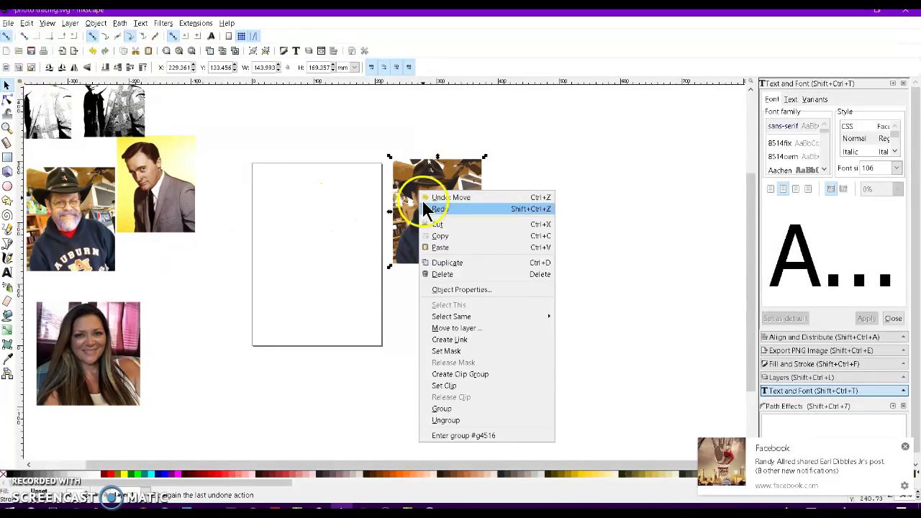
left_click(441, 420)
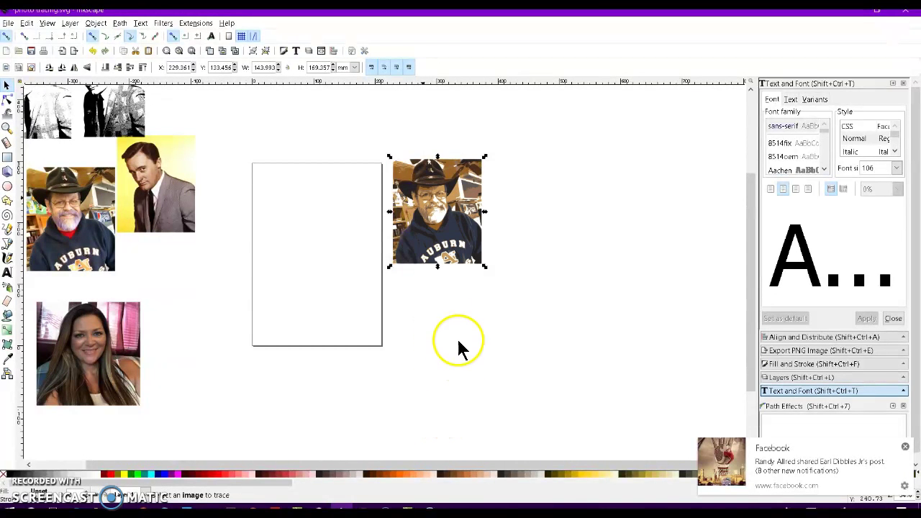
key("Escape")
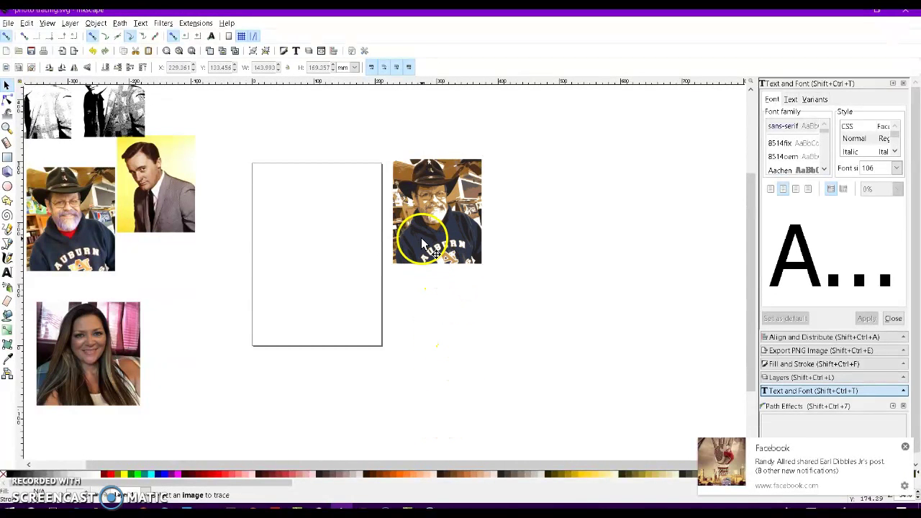
- Drag the black-and-white, dark, brown and tan scans into two rows, then select them all
left_click_drag(423, 242, 614, 238)
mouse_move(426, 232)
left_mouse_down()
mouse_move(522, 228)
mouse_move(530, 235)
left_mouse_up()
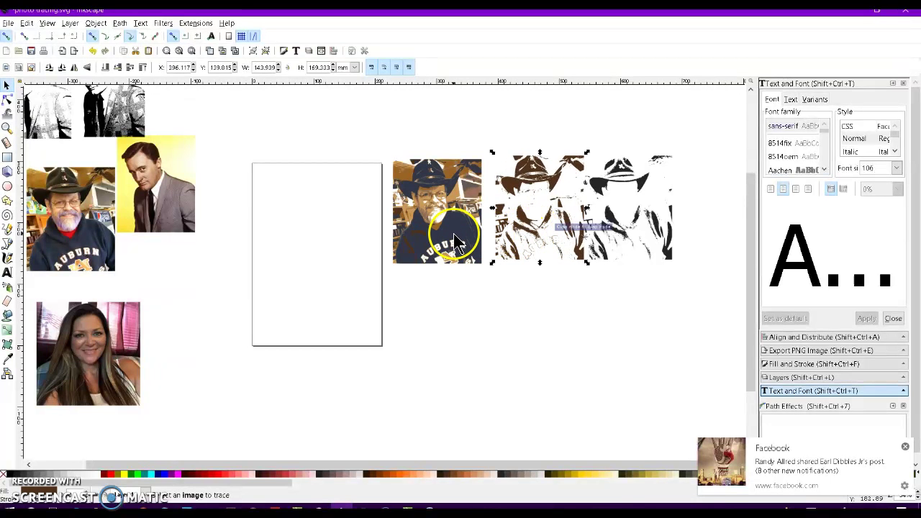
left_click(505, 273)
mouse_move(592, 305)
left_mouse_down()
mouse_move(618, 310)
mouse_move(651, 348)
left_mouse_up()
mouse_move(441, 232)
left_mouse_down()
mouse_move(464, 286)
mouse_move(523, 349)
mouse_move(534, 348)
left_mouse_up()
mouse_move(452, 251)
left_mouse_down()
mouse_move(442, 345)
mouse_move(431, 240)
mouse_move(342, 246)
mouse_move(351, 246)
left_mouse_up()
mouse_move(425, 230)
left_mouse_down()
mouse_move(348, 313)
mouse_move(324, 353)
left_mouse_up()
left_click_drag(258, 129, 695, 407)
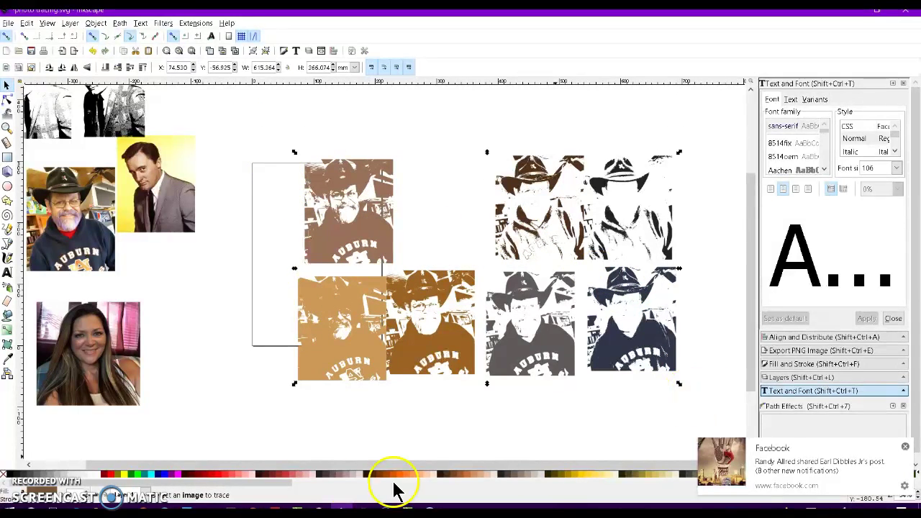
- Fill all the separated scans black and delete the weaker top-right trace
left_click(13, 476)
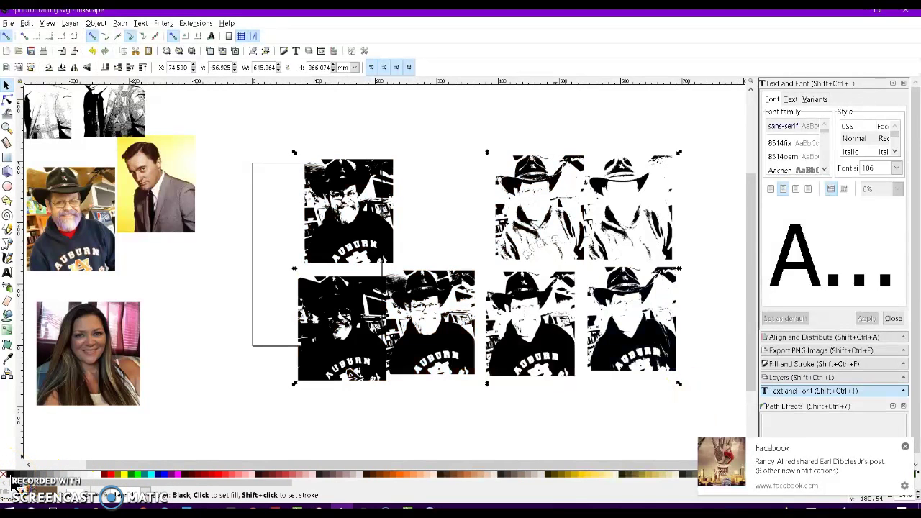
left_click(402, 395)
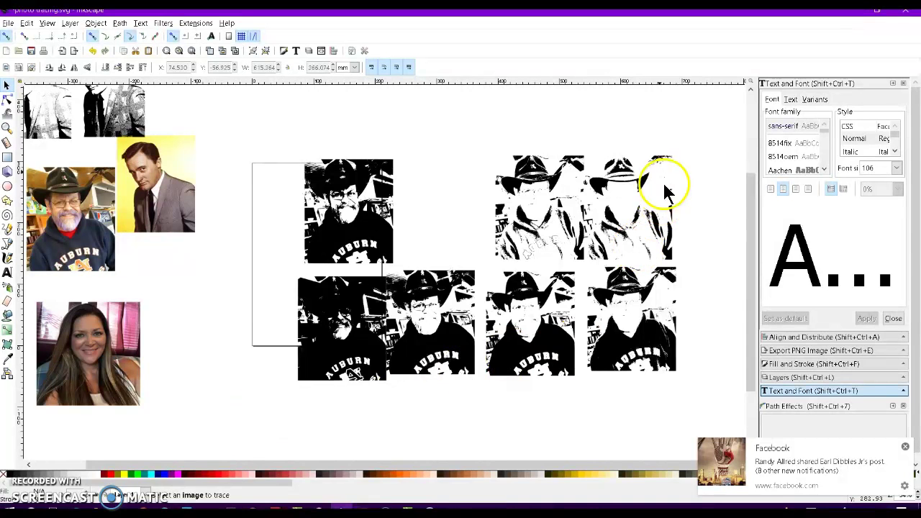
left_click(619, 171)
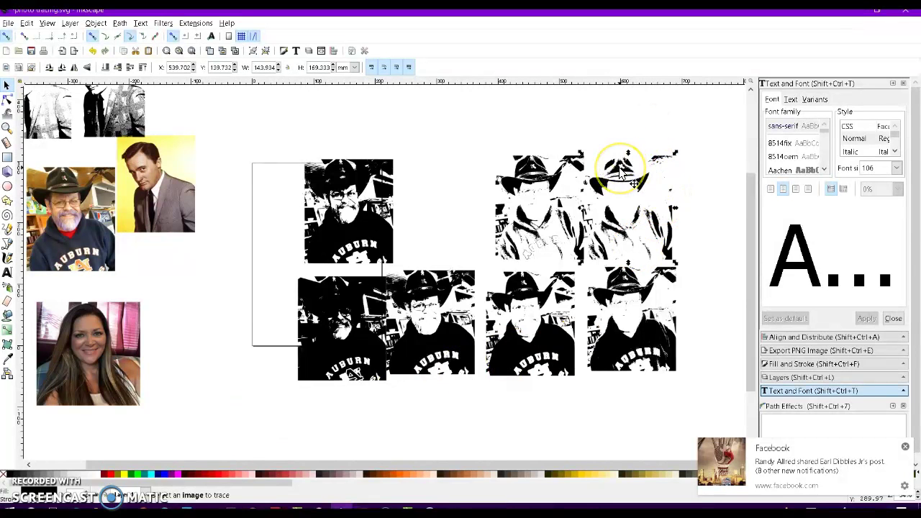
mouse_move(619, 171)
left_mouse_down()
mouse_move(539, 166)
mouse_move(607, 284)
mouse_move(633, 295)
left_mouse_up()
key("Delete")
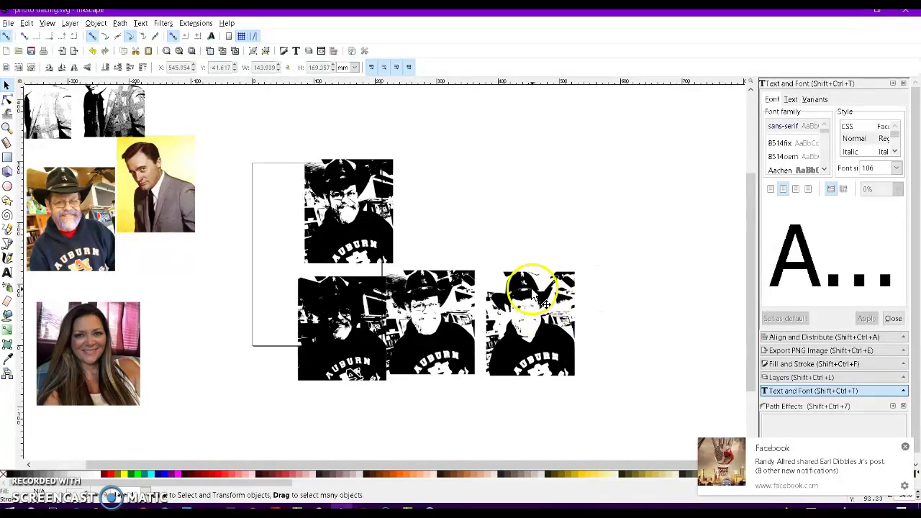
- Delete the lower-right and lower-left traces and move the two kept traces side by side
left_click(546, 305)
key("Delete")
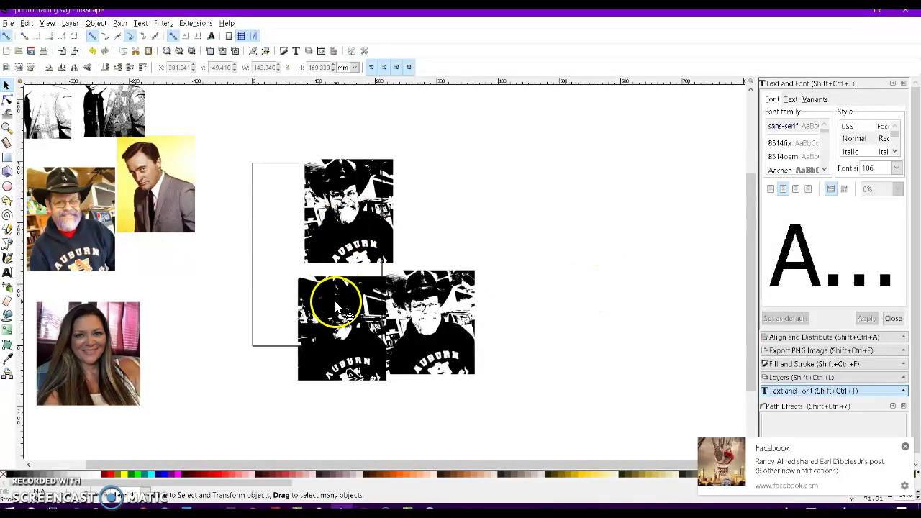
left_click(335, 298)
key("Delete")
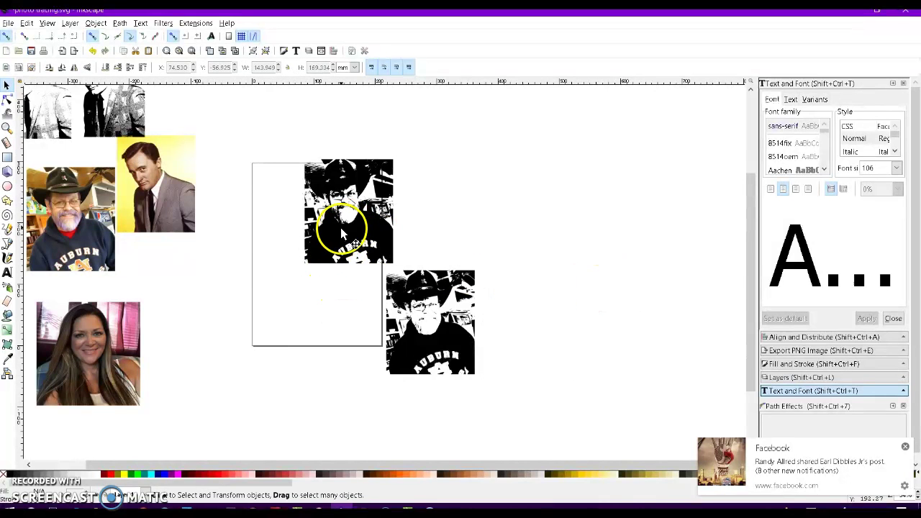
mouse_move(340, 227)
left_mouse_down()
mouse_move(515, 256)
mouse_move(524, 344)
mouse_move(514, 332)
mouse_move(554, 302)
mouse_move(505, 312)
mouse_move(502, 322)
left_mouse_up()
- Delete one cowboy-hat trace, park the other by the cowboy photo, and centre the woman's photo on the page
scroll(501, 322, "up", 2)
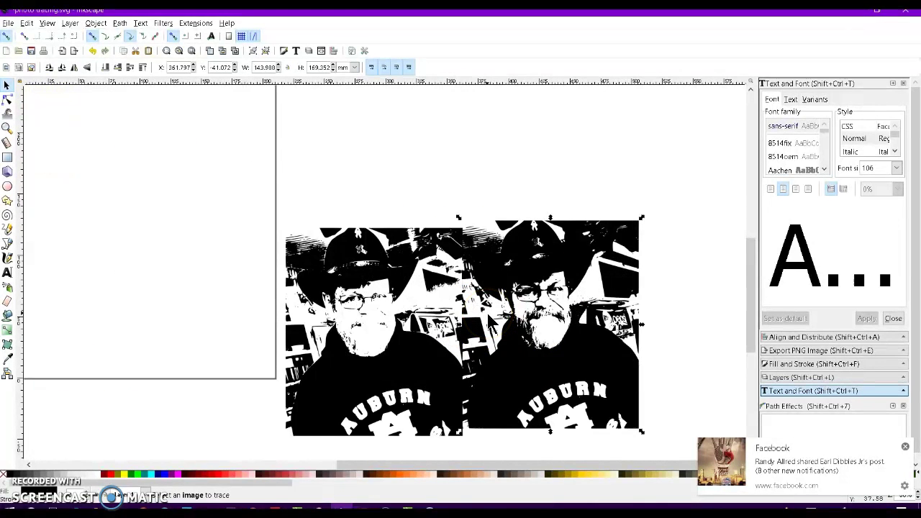
left_click(365, 376)
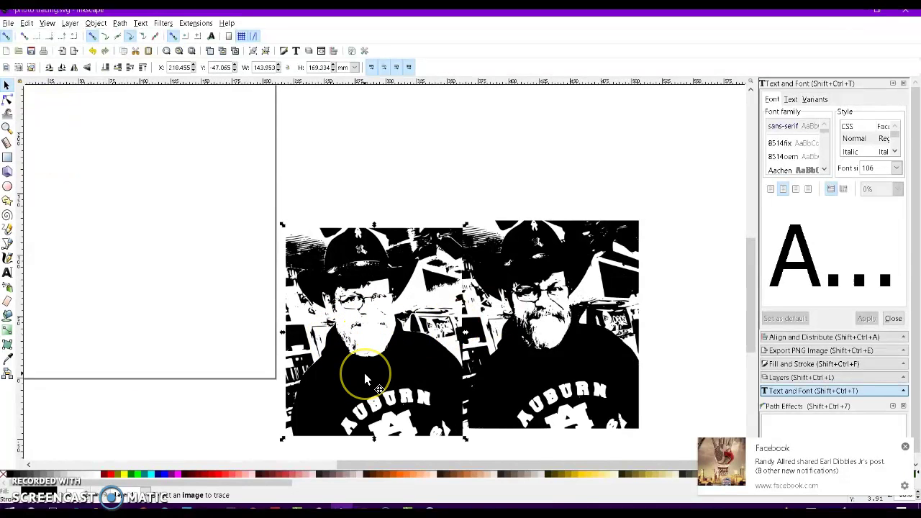
key("Delete")
left_click(569, 338)
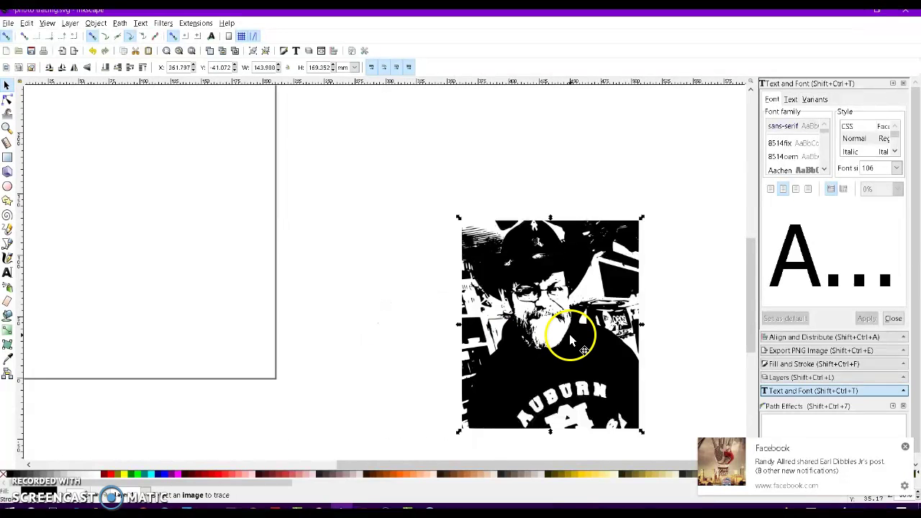
scroll(568, 338, "down", 3)
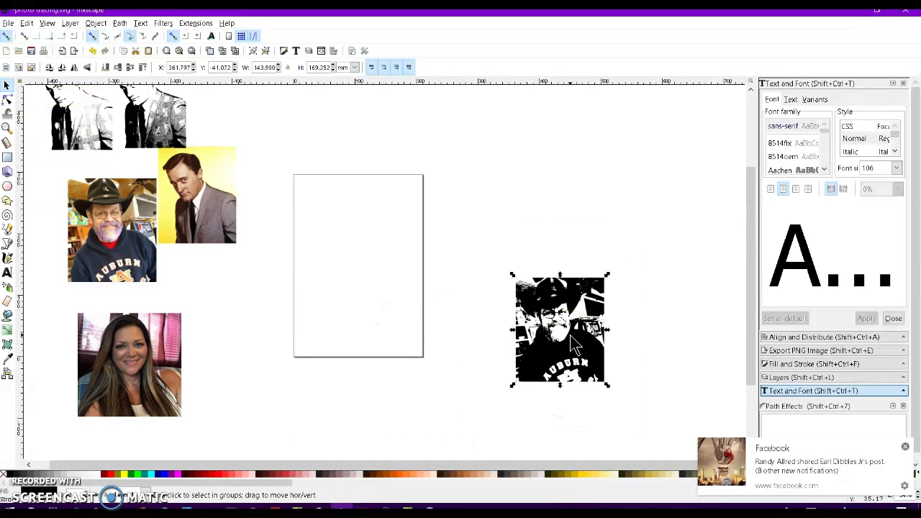
mouse_move(569, 349)
left_mouse_down()
mouse_move(554, 335)
mouse_move(143, 288)
mouse_move(81, 246)
left_mouse_up()
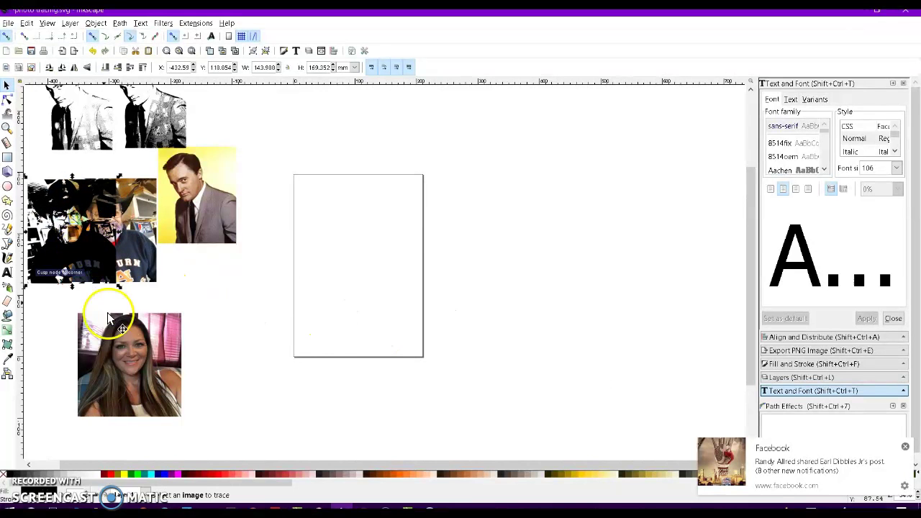
left_click(126, 361)
left_click_drag(125, 358, 352, 250)
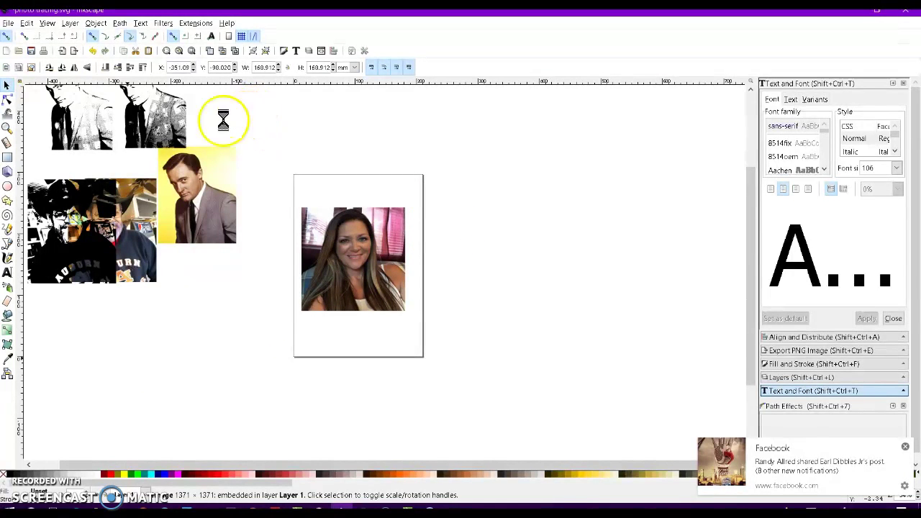
- Trace the woman's photo with Trace Bitmap using 8 colour scans, stacked, with the background removed
left_click(119, 23)
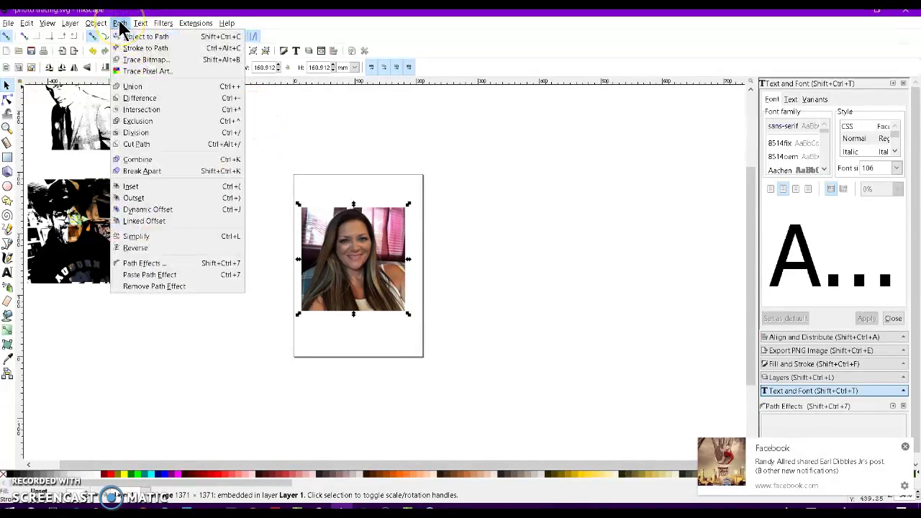
left_click(147, 59)
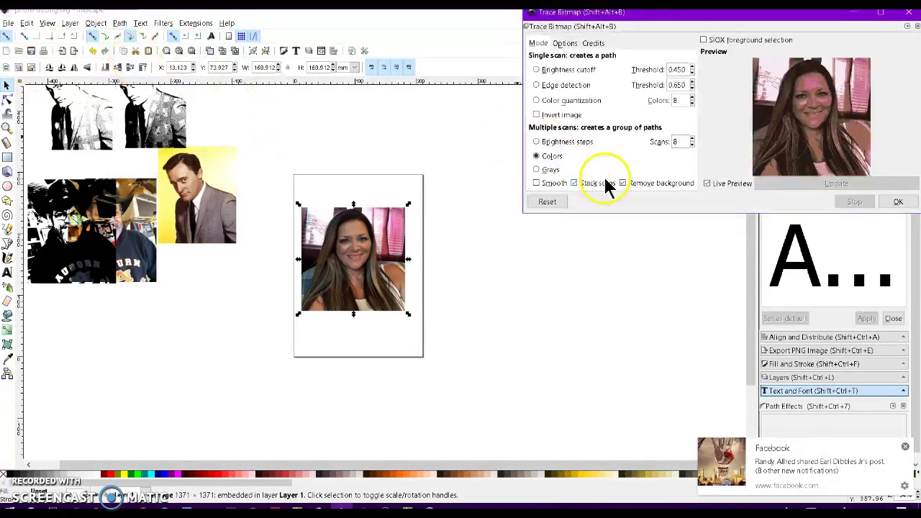
left_click(901, 202)
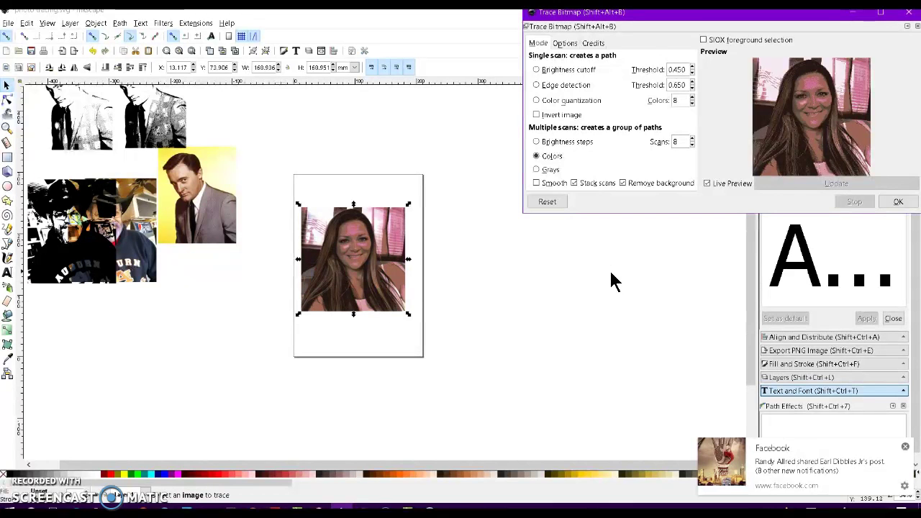
left_click(908, 16)
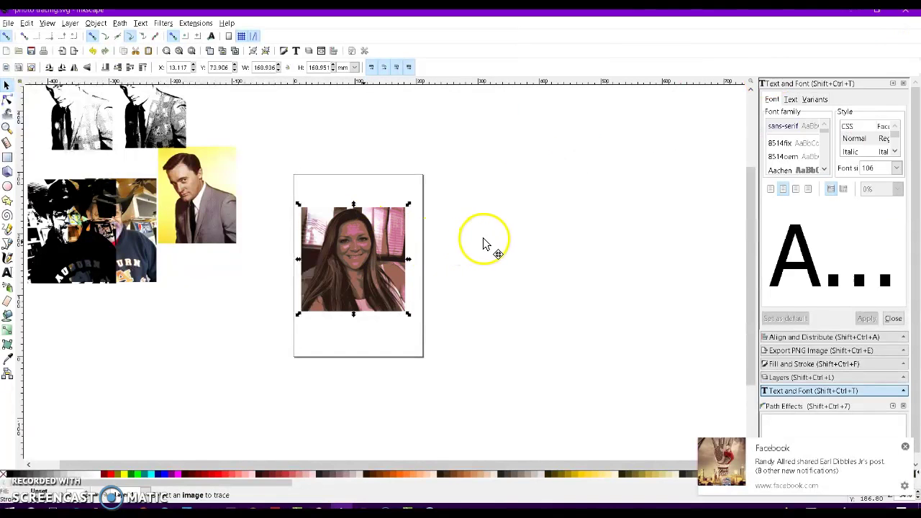
- Move the colour trace to the right and park the original photo at the lower left
left_click_drag(353, 245, 477, 238)
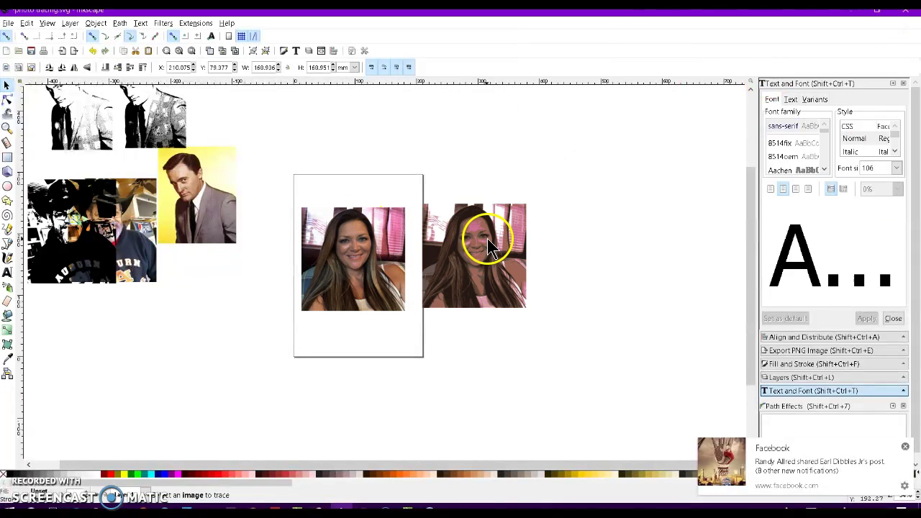
left_click(375, 237)
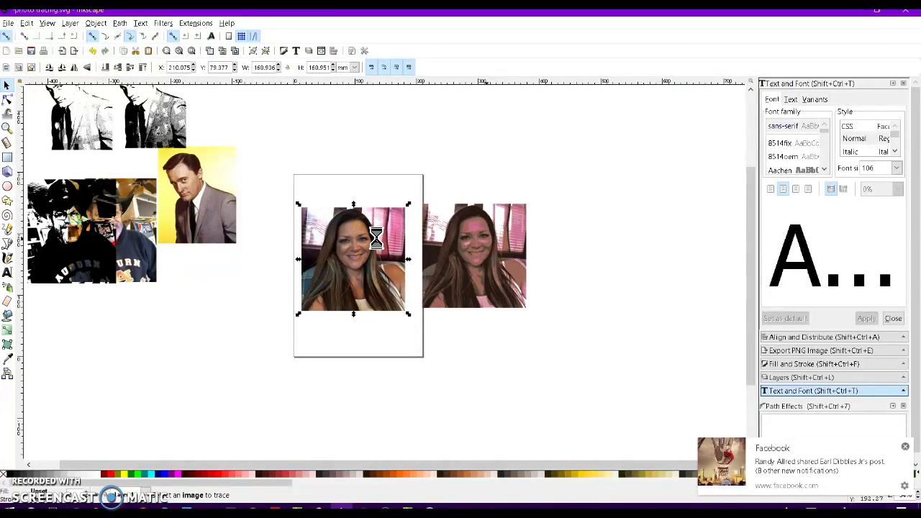
left_click_drag(300, 279, 40, 364)
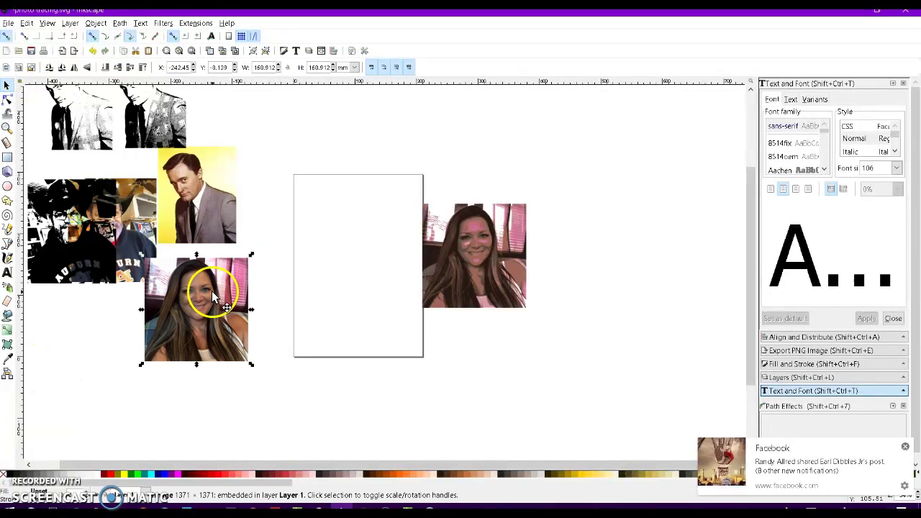
left_click_drag(205, 299, 200, 309)
left_click_drag(108, 342, 99, 349)
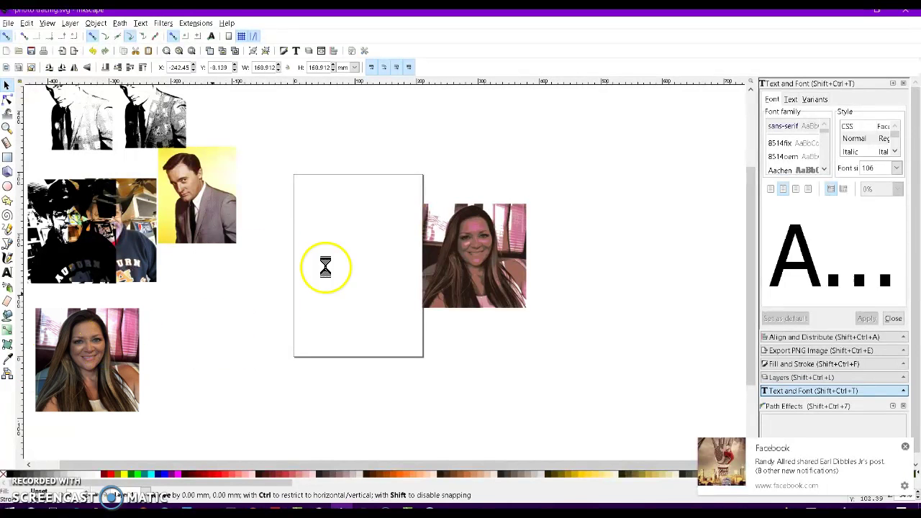
- Ungroup the colour trace into its separate scan layers
left_click(475, 251)
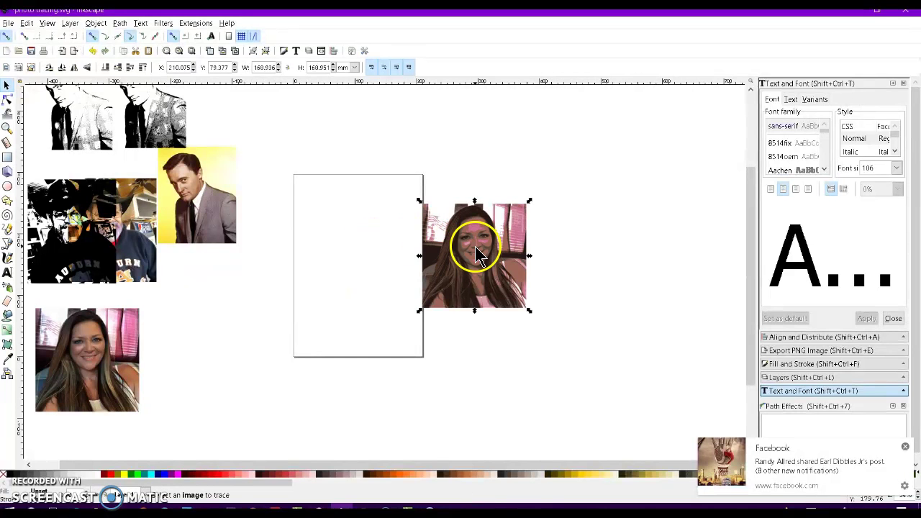
right_click(475, 252)
left_click(489, 455)
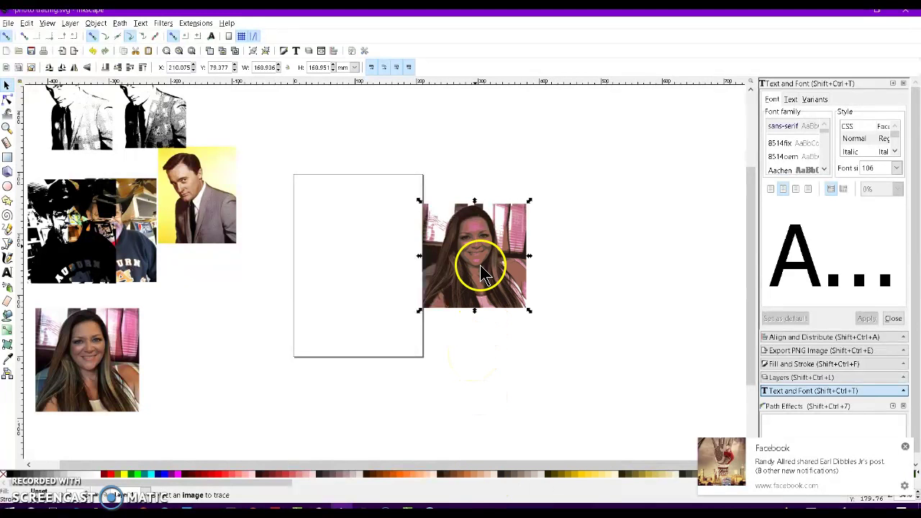
key("Delete")
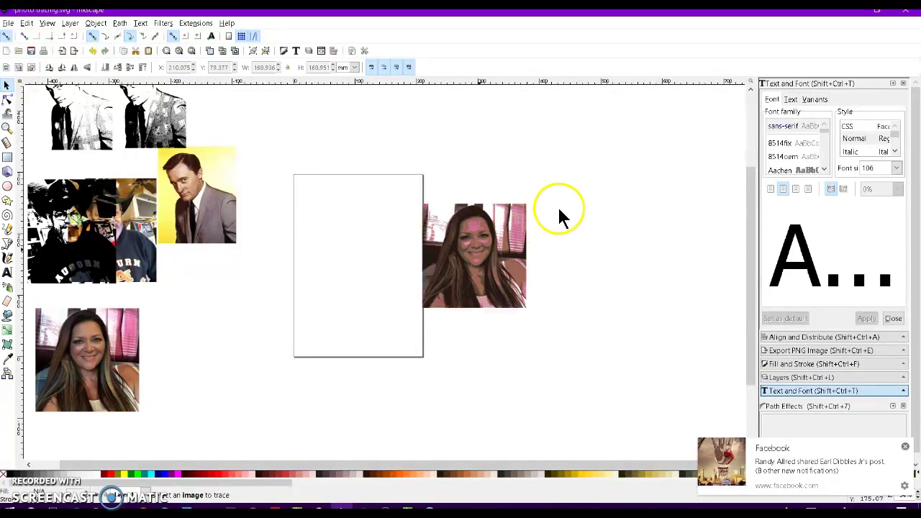
key("ctrl+v")
- Spread the scan layers apart around the page, then rubber-band select them all
left_click_drag(623, 185, 650, 181)
left_click_drag(467, 259, 636, 302)
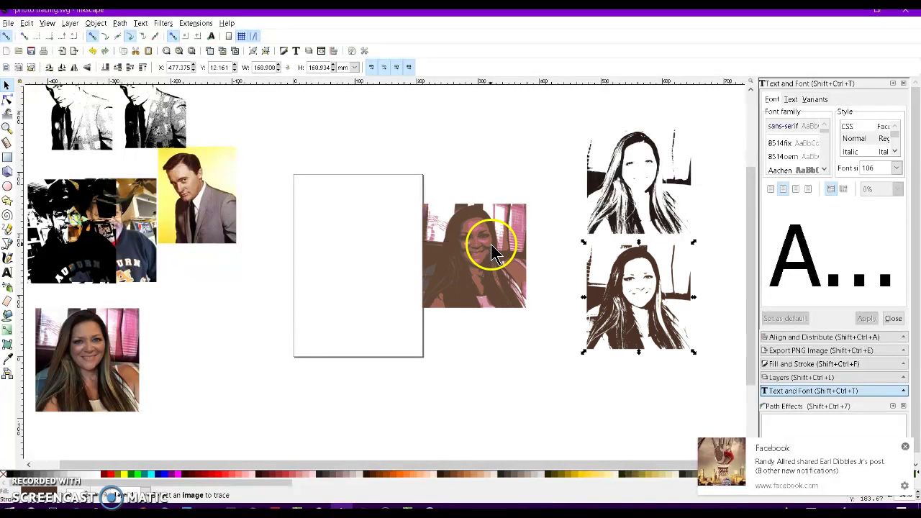
left_click_drag(534, 346, 535, 352)
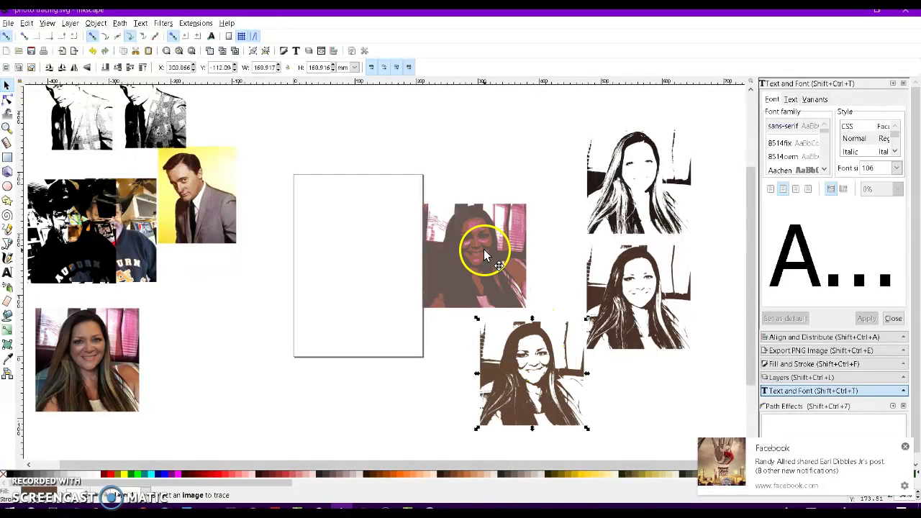
left_click_drag(485, 253, 356, 199)
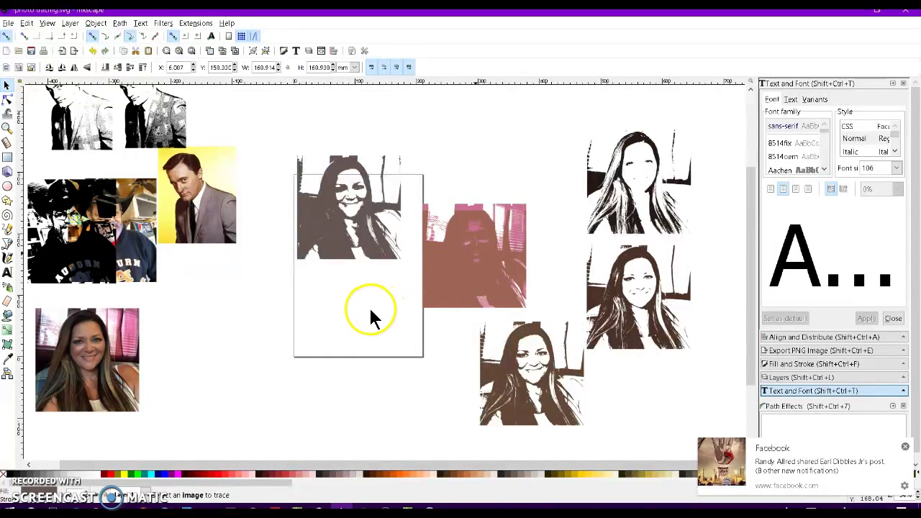
left_click_drag(368, 306, 359, 316)
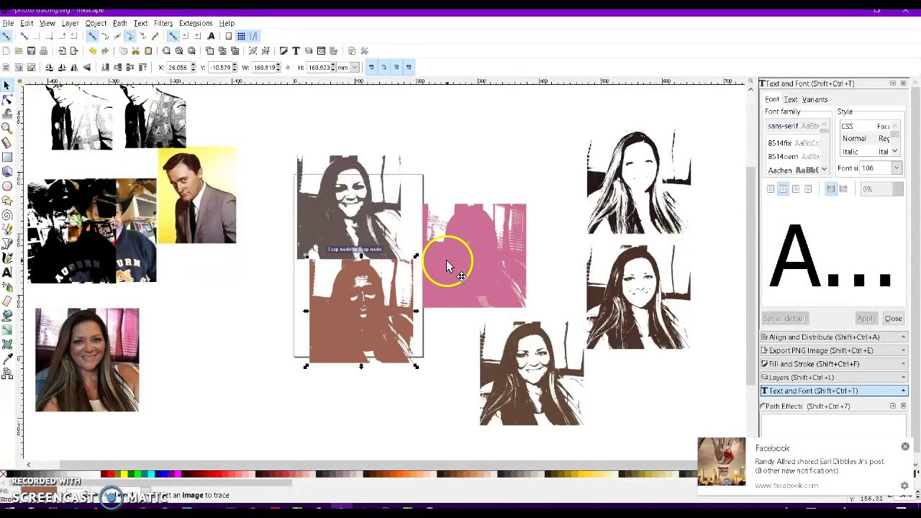
left_click_drag(447, 262, 478, 157)
left_click_drag(493, 261, 472, 245)
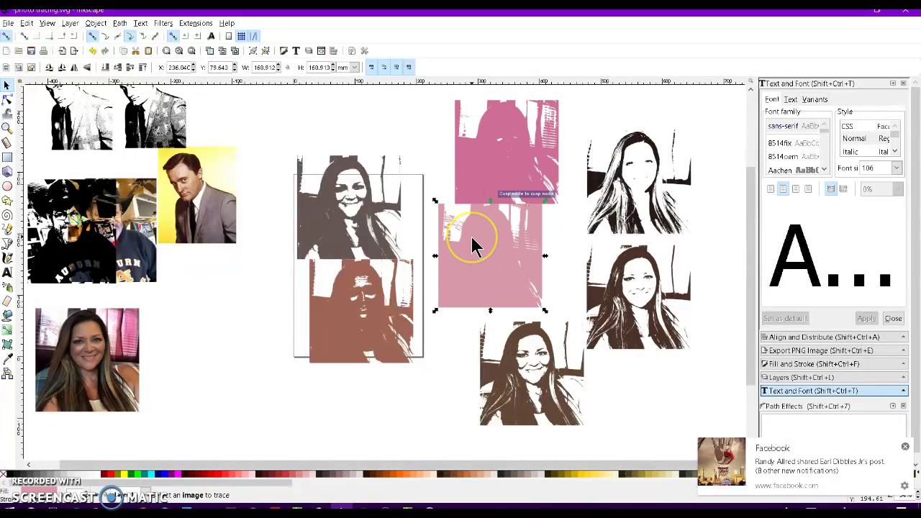
scroll(471, 237, "down", 1)
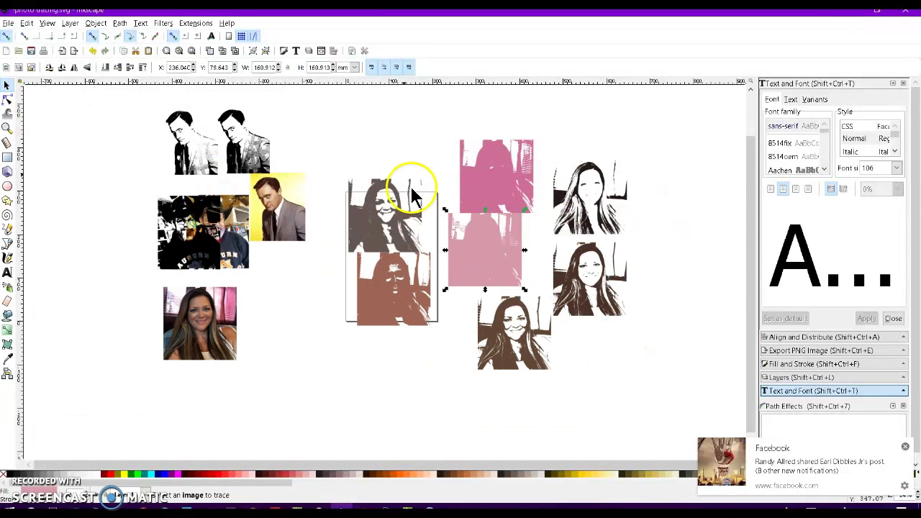
left_click_drag(332, 115, 643, 387)
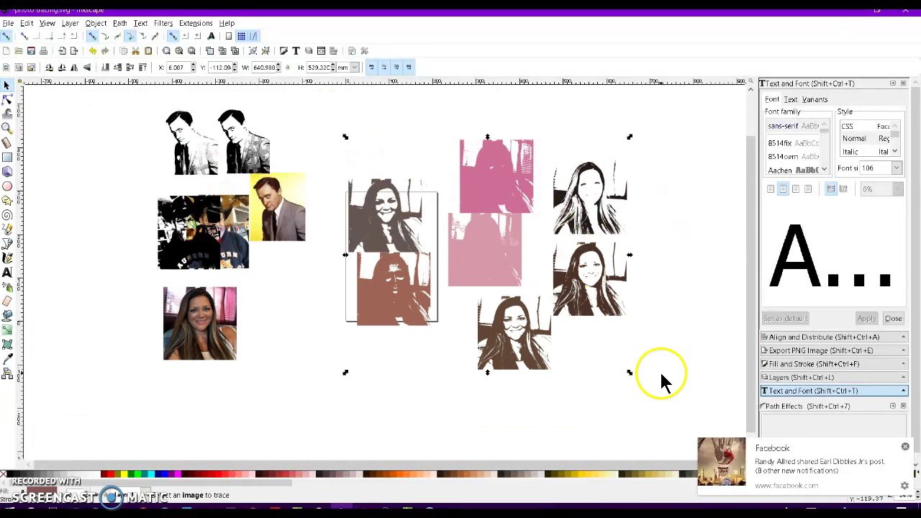
- Fill the selected scans black and delete the two darkest scans at the top
left_click(8, 477)
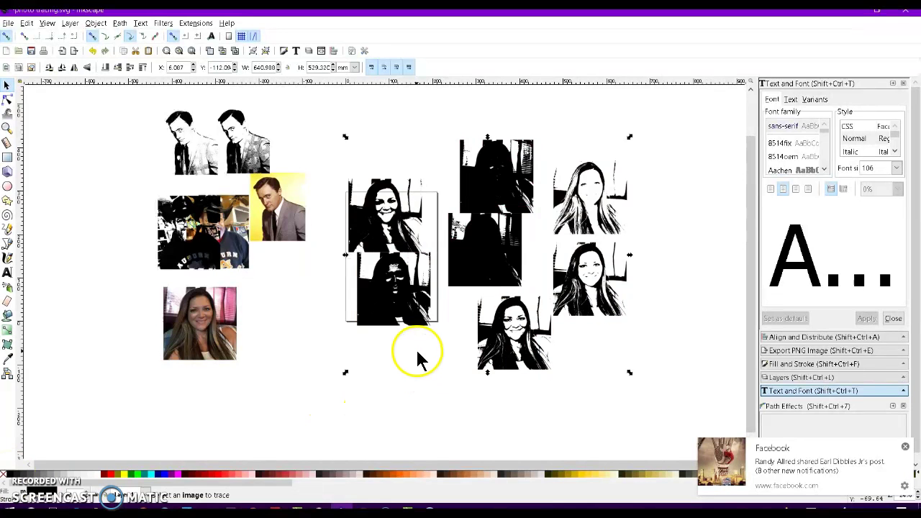
left_click(432, 374)
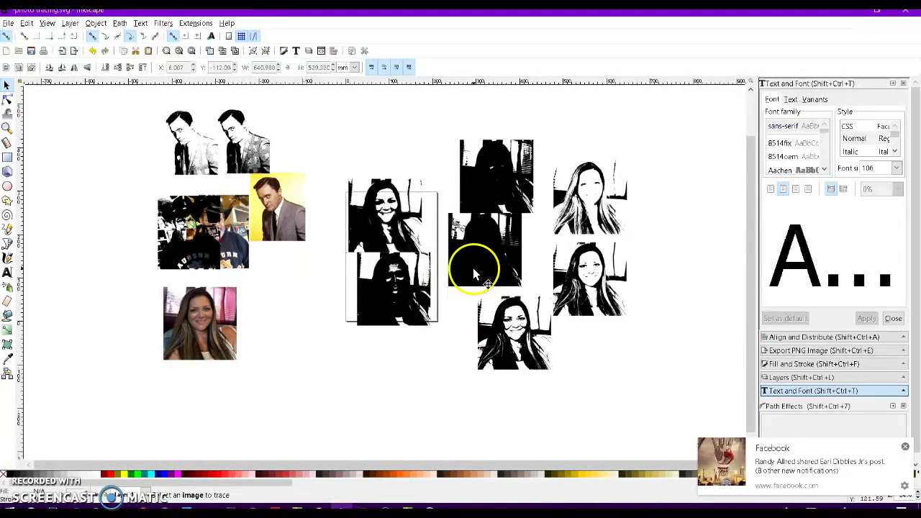
left_click(480, 173)
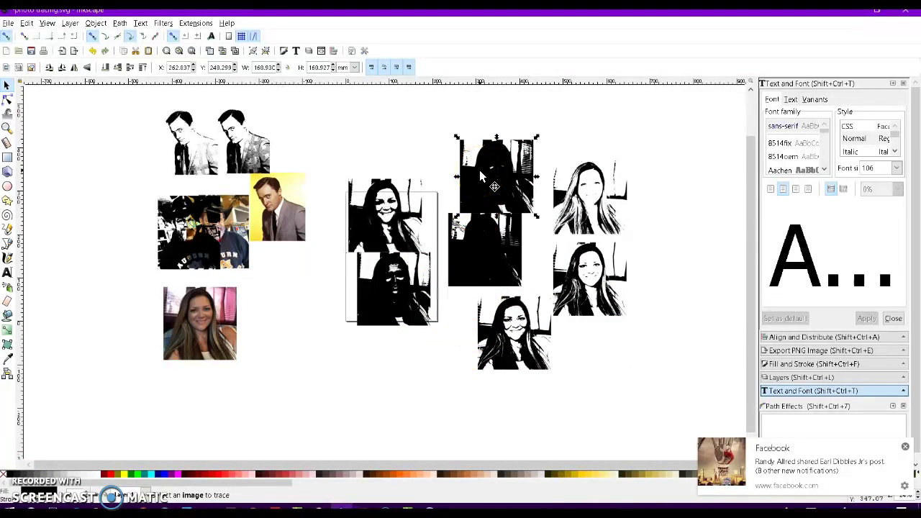
key("Delete")
left_click(481, 239)
key("Delete")
- Delete the dark scan on the page and gather the remaining portrait traces together
left_click(416, 252)
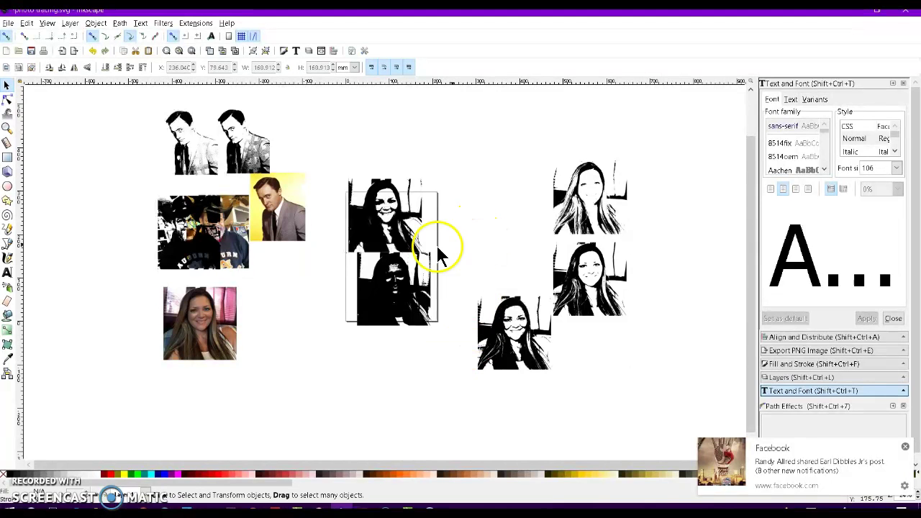
left_click(388, 287)
key("Delete")
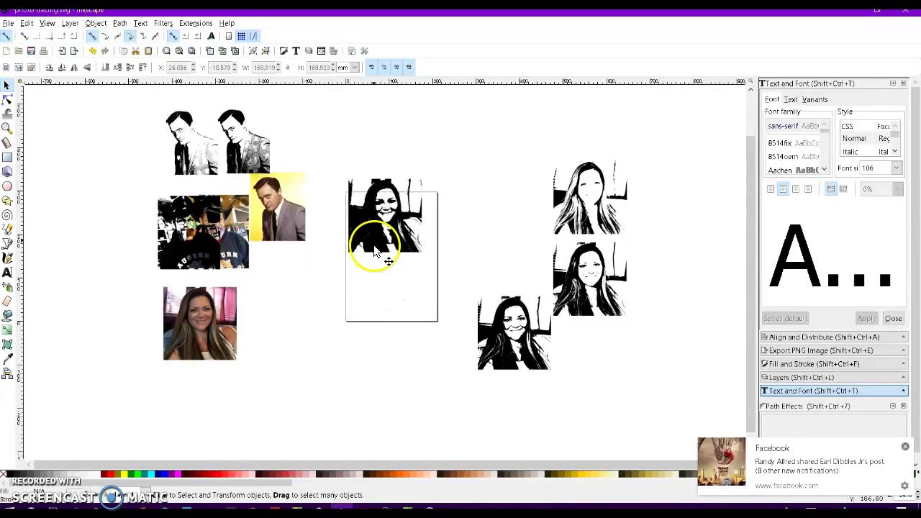
left_click_drag(369, 243, 489, 242)
left_click_drag(502, 314, 544, 243)
- Delete the rejected top-left trace and set the two remaining black-and-white portraits side by side
scroll(546, 251, "up", 3)
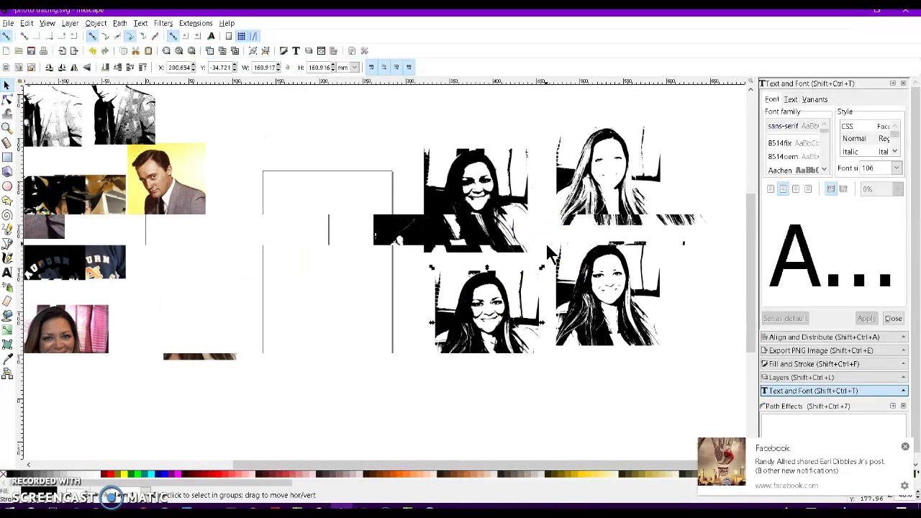
left_click(343, 199)
left_click(421, 196)
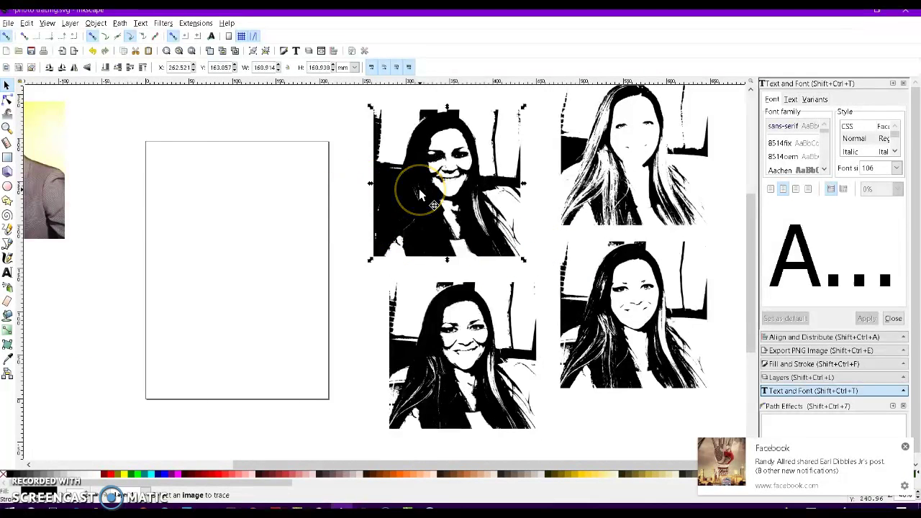
left_click_drag(420, 196, 603, 161)
key("Delete")
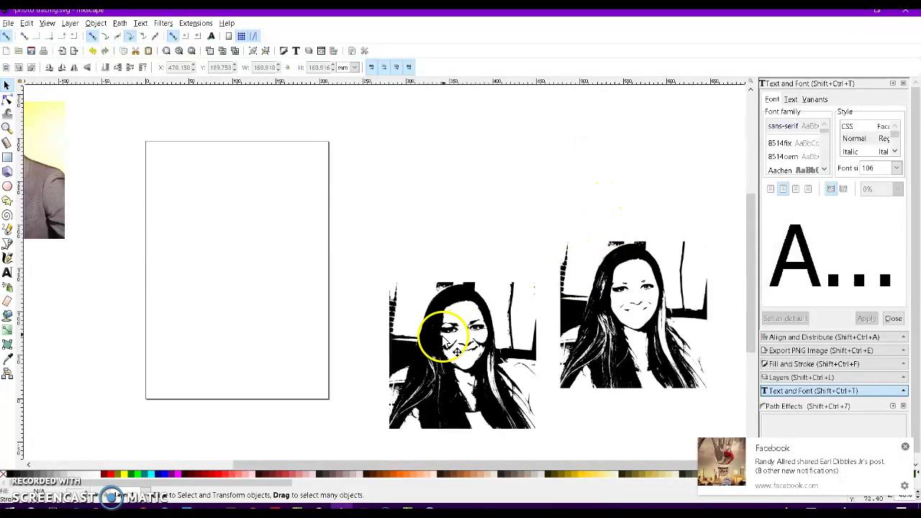
left_click_drag(464, 350, 460, 279)
left_click_drag(583, 263, 567, 323)
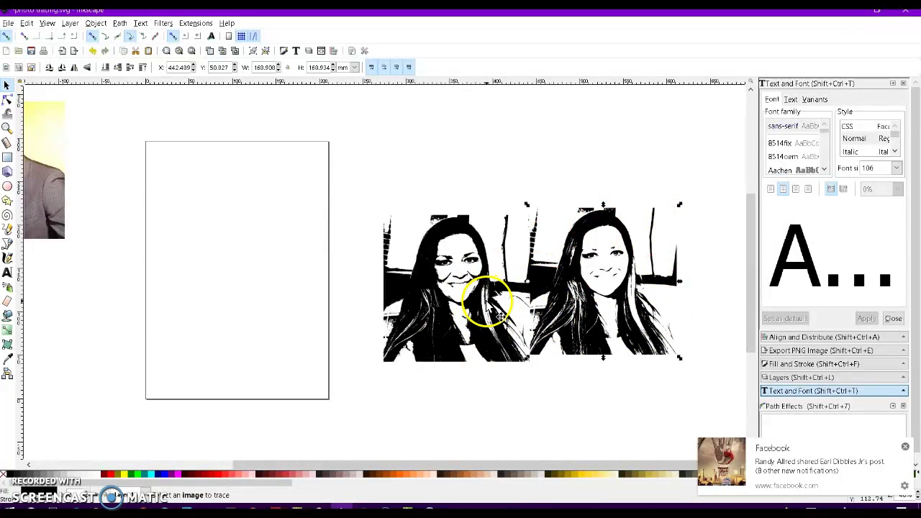
left_click(463, 381)
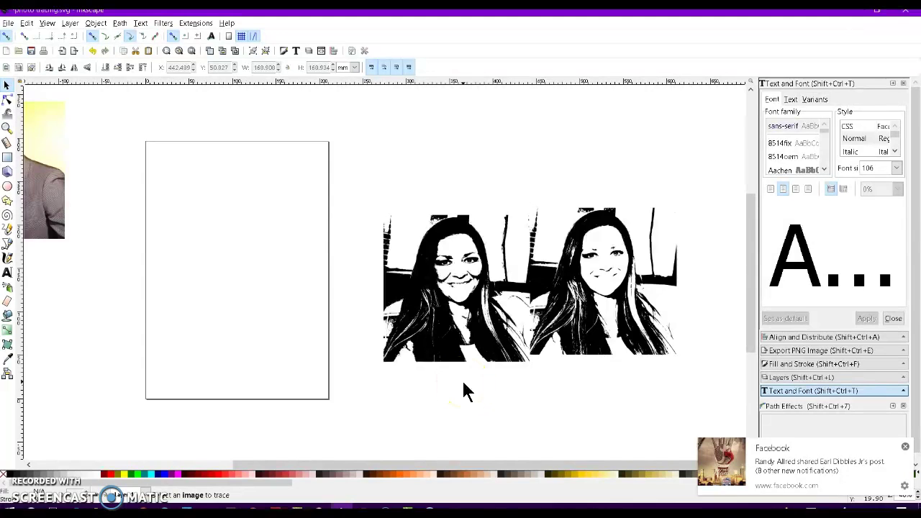
left_click(464, 382)
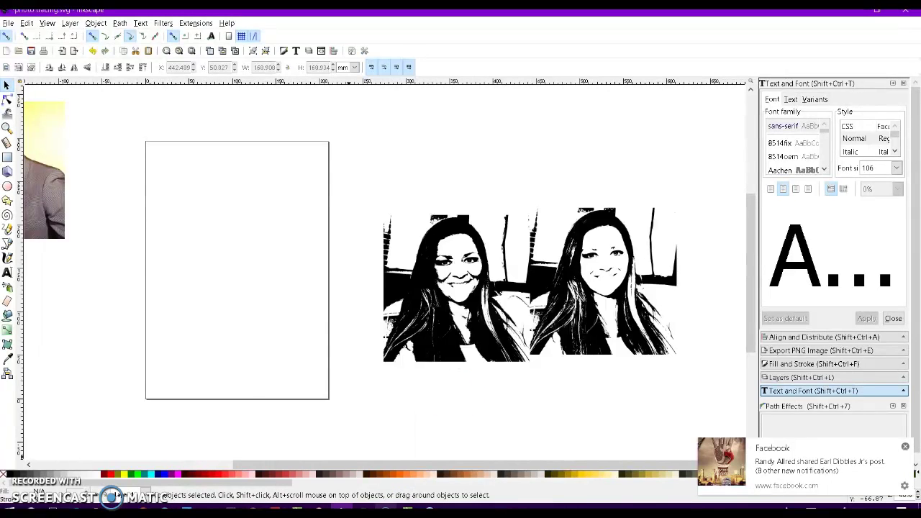
mouse_move(387, 511)
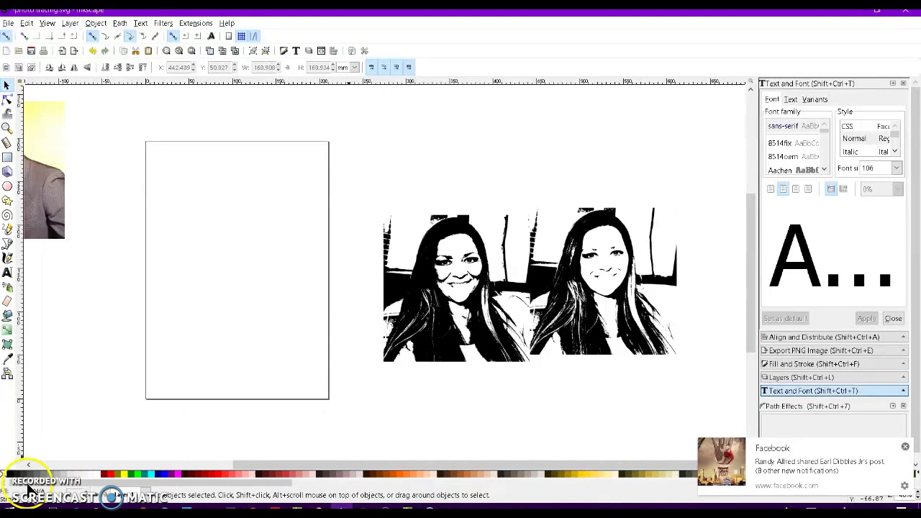